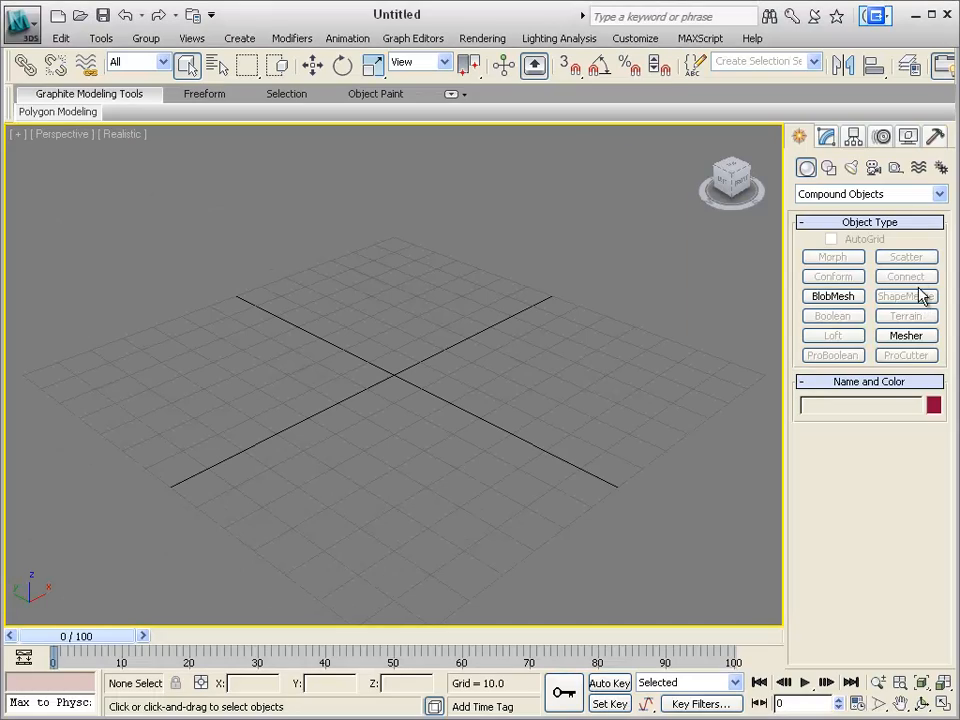
Step: Create a small circle spline of radius about 2.3 in the Perspective viewport
click(828, 168)
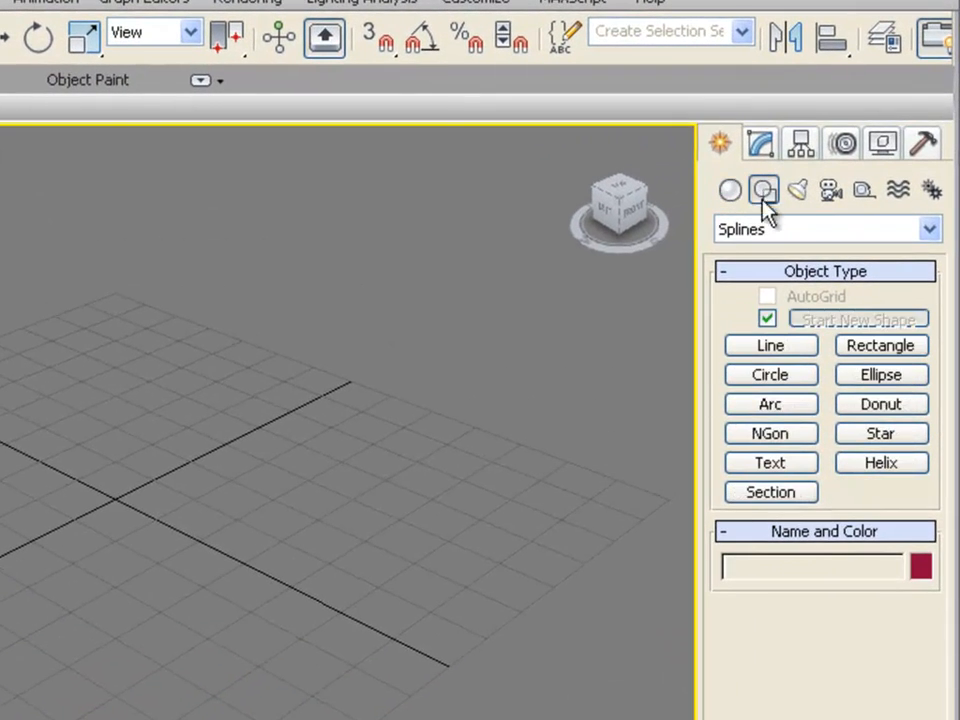
click(777, 380)
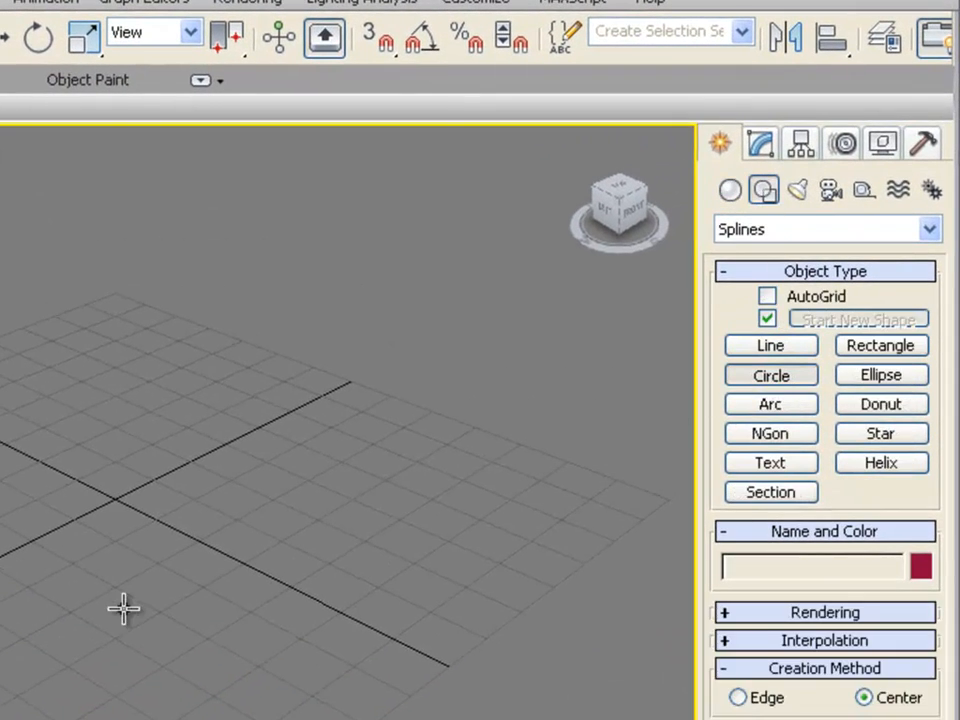
drag(117, 587, 107, 589)
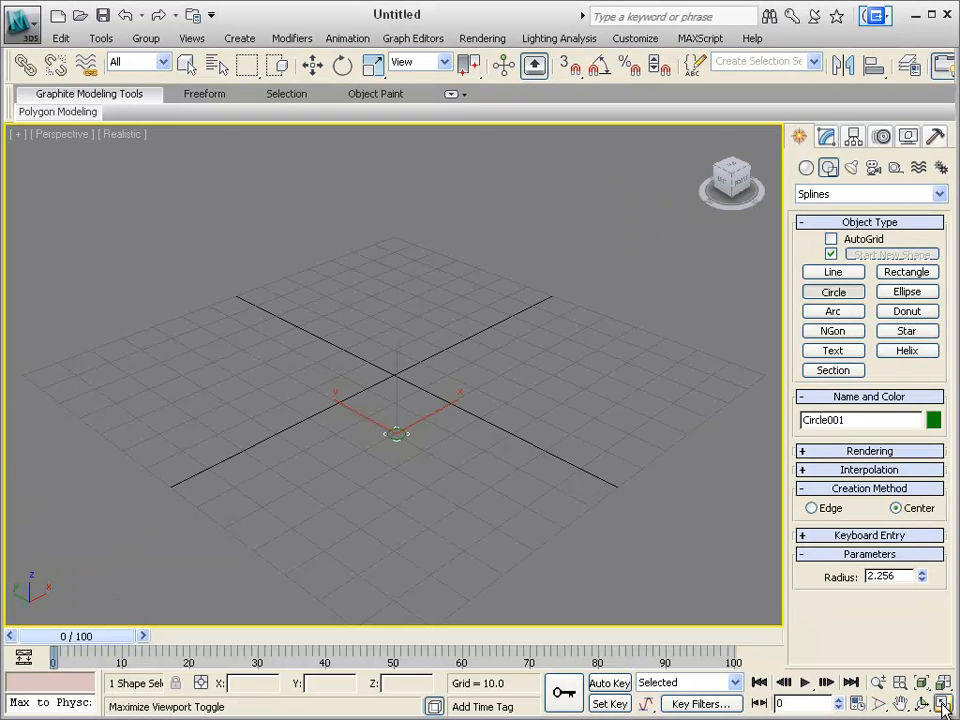
Step: Draw a smooth curved line in the Front viewport, sweeping up and to the right from near the origin, with initial type Smooth
click(944, 705)
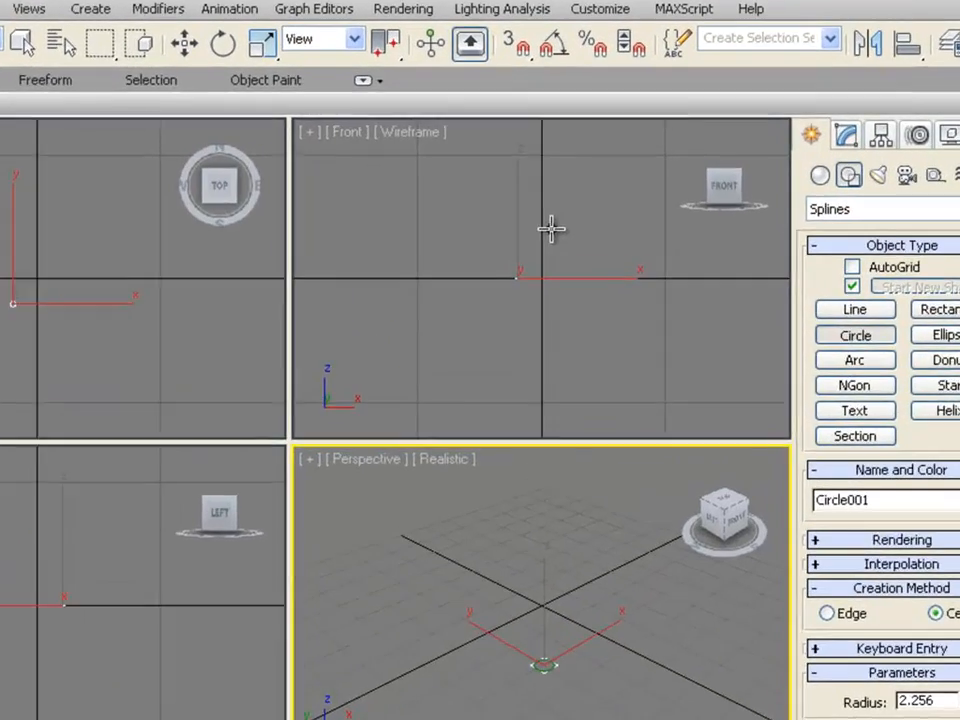
click(599, 206)
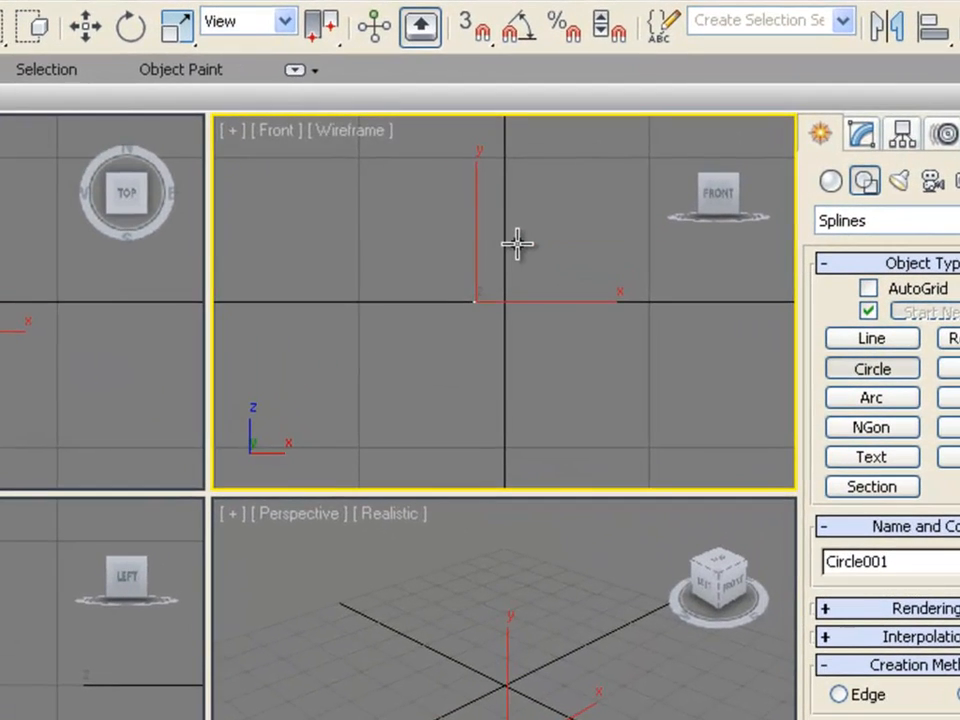
scroll(517, 244, up, 5)
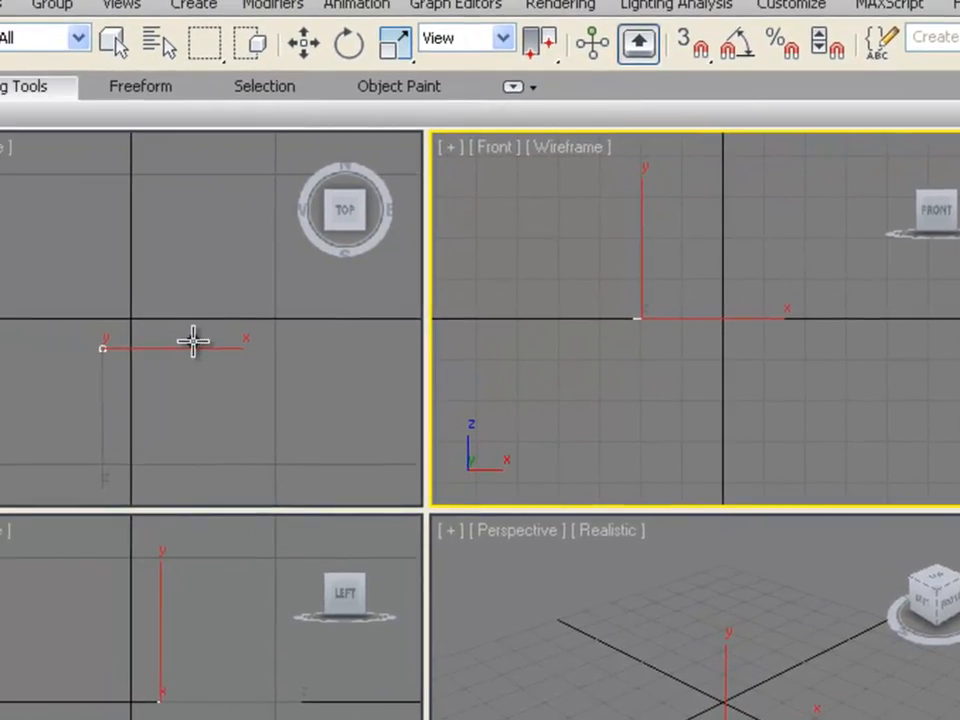
right_click(358, 420)
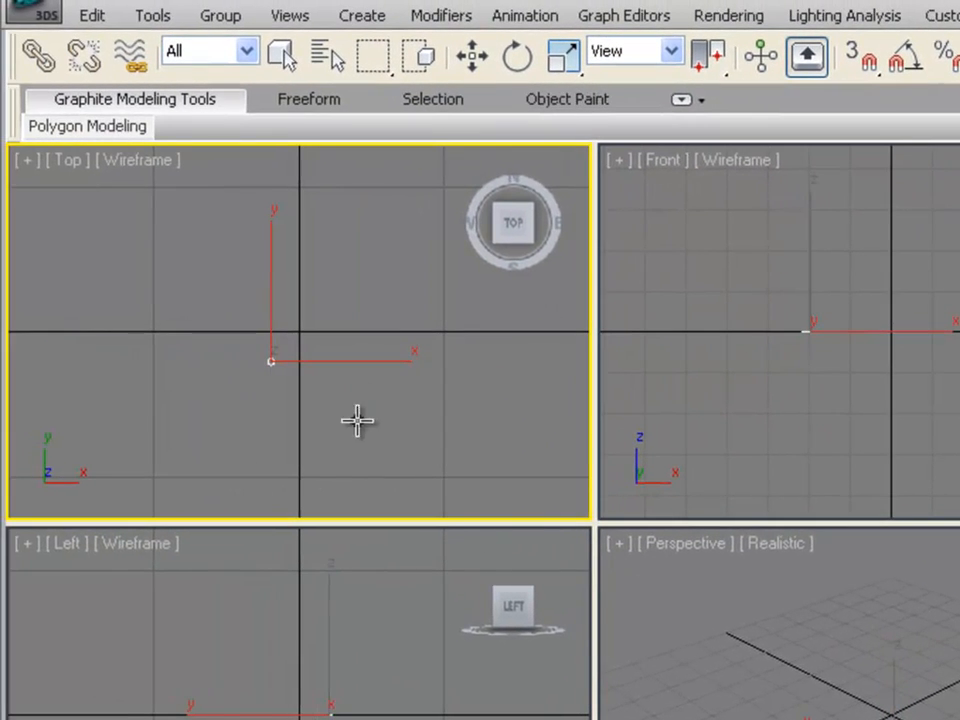
scroll(323, 392, up, 5)
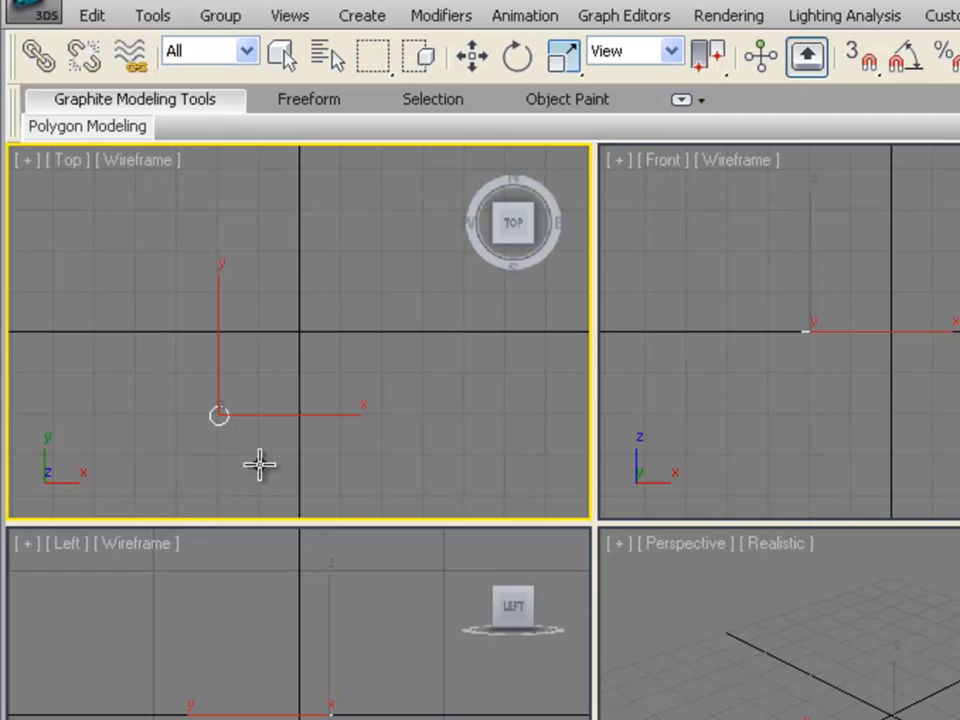
click(842, 333)
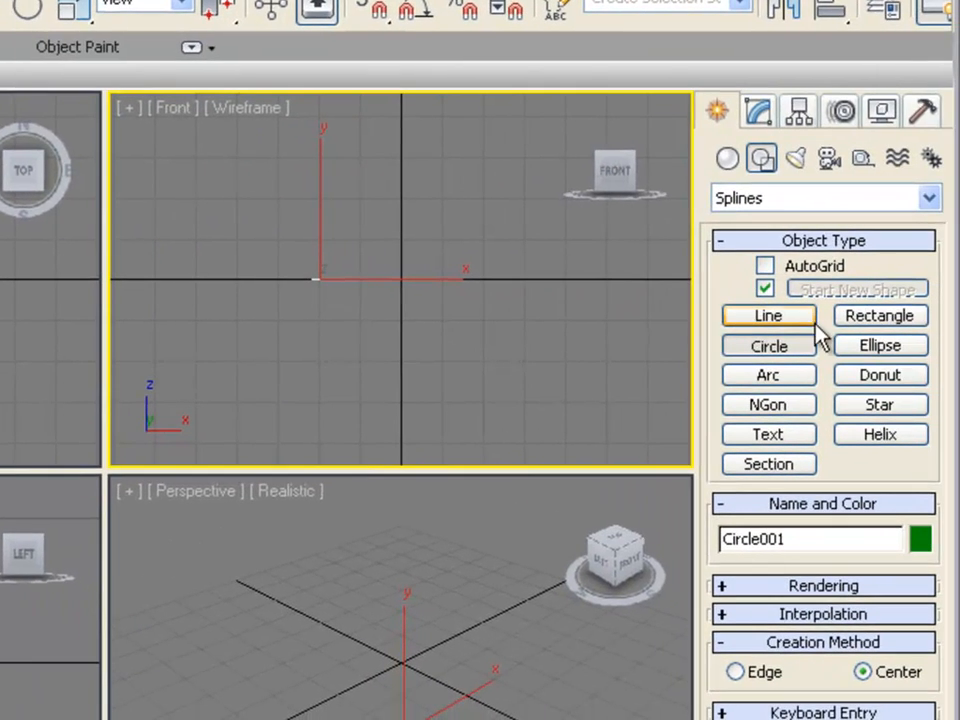
click(787, 318)
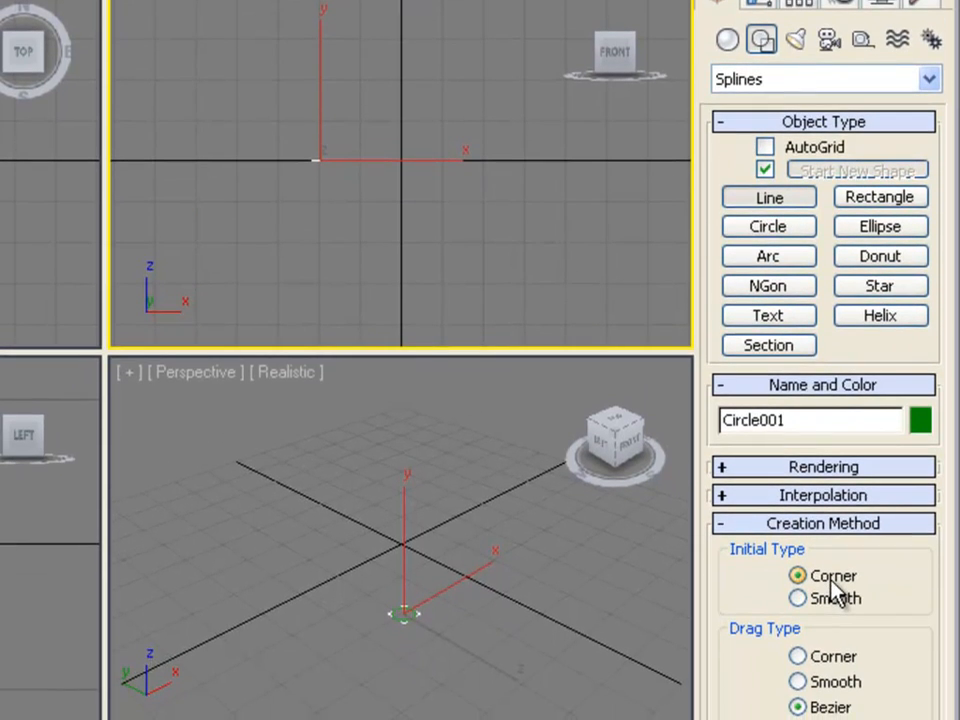
click(836, 598)
click(364, 153)
click(363, 98)
click(399, 50)
click(458, 23)
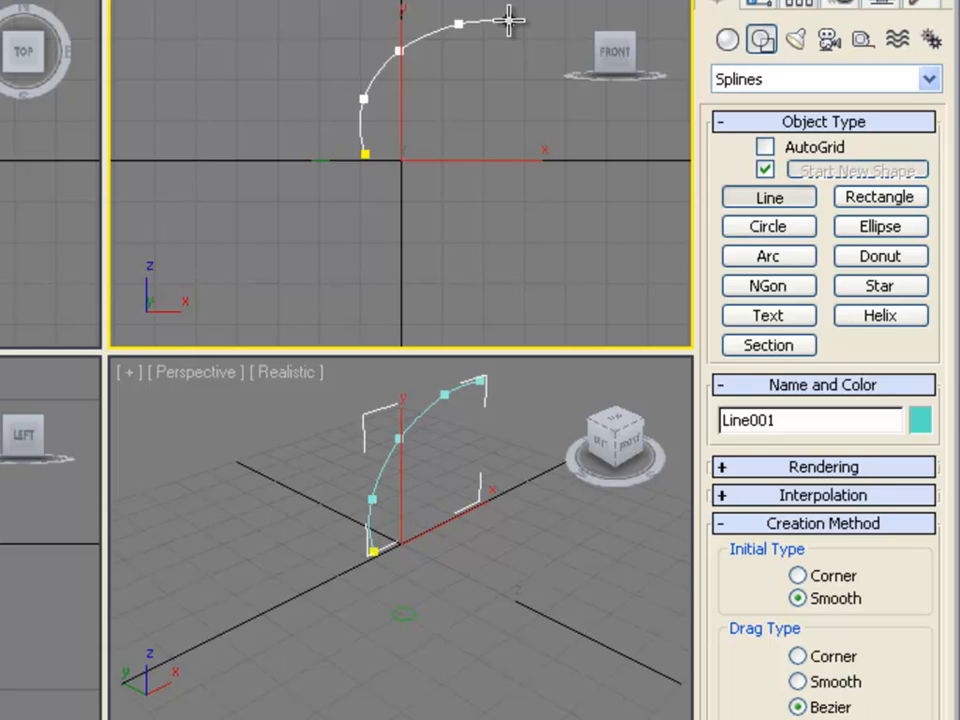
click(509, 19)
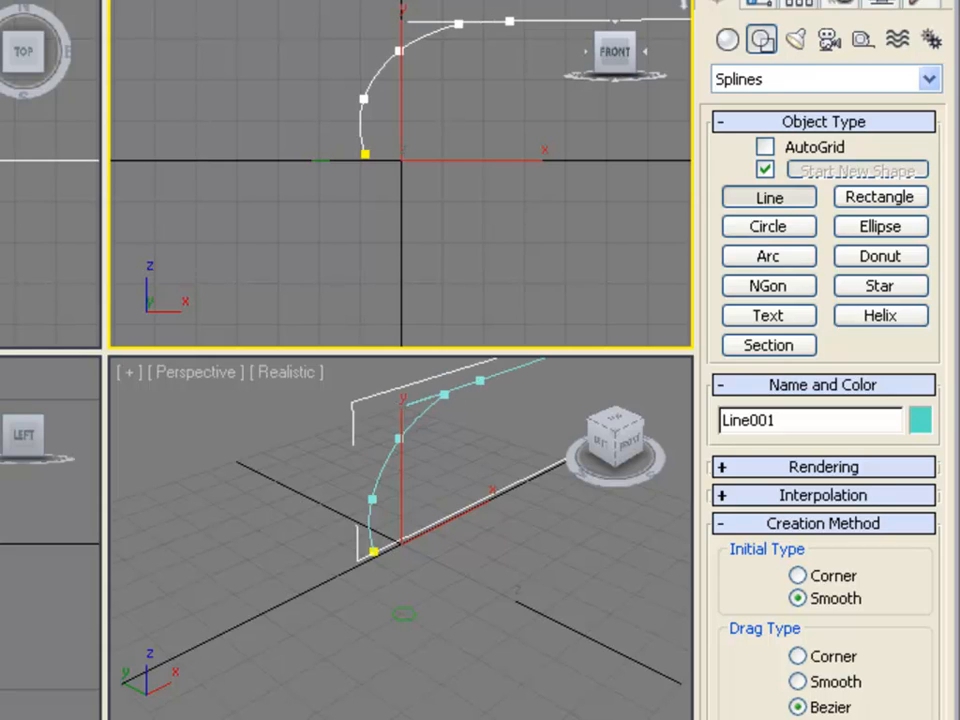
right_click(541, 19)
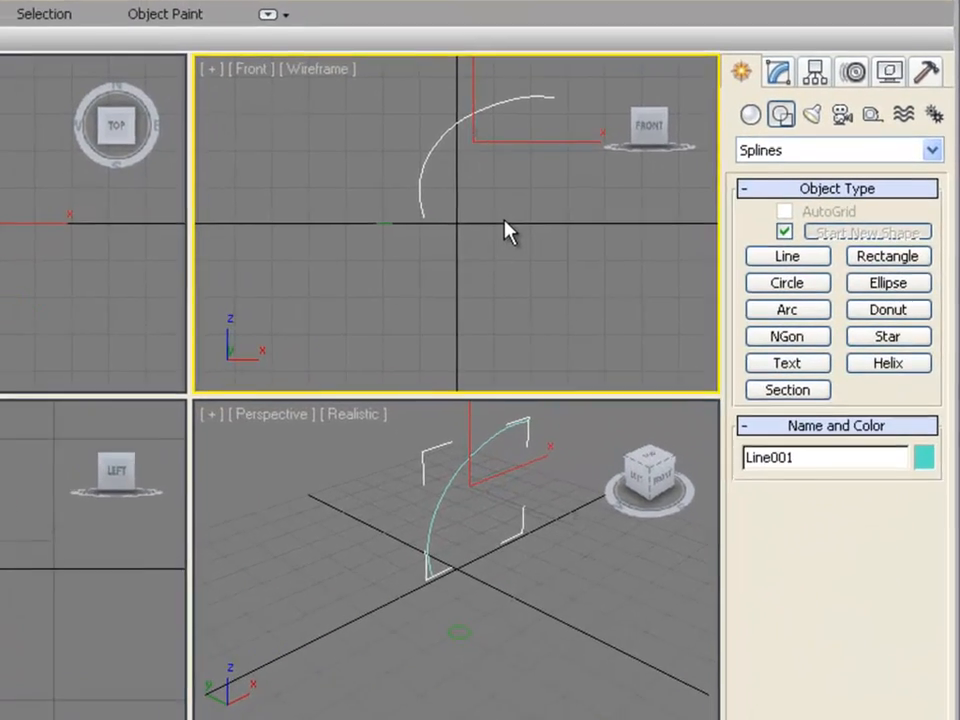
Step: Create a Compound Objects Loft on the curved line, picking the circle as its shape
click(574, 263)
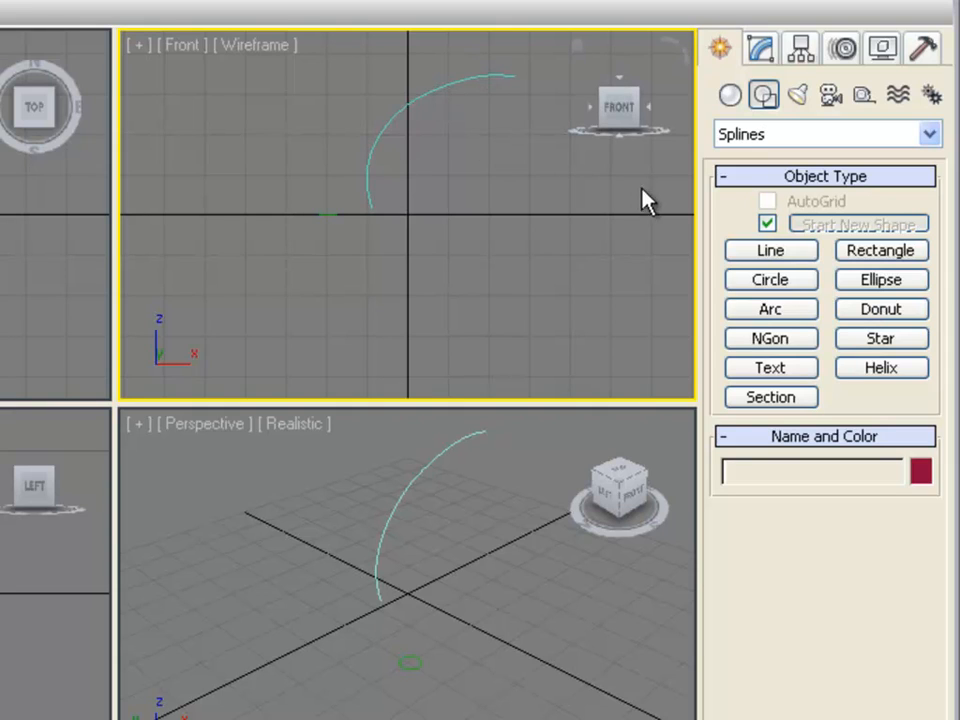
click(729, 96)
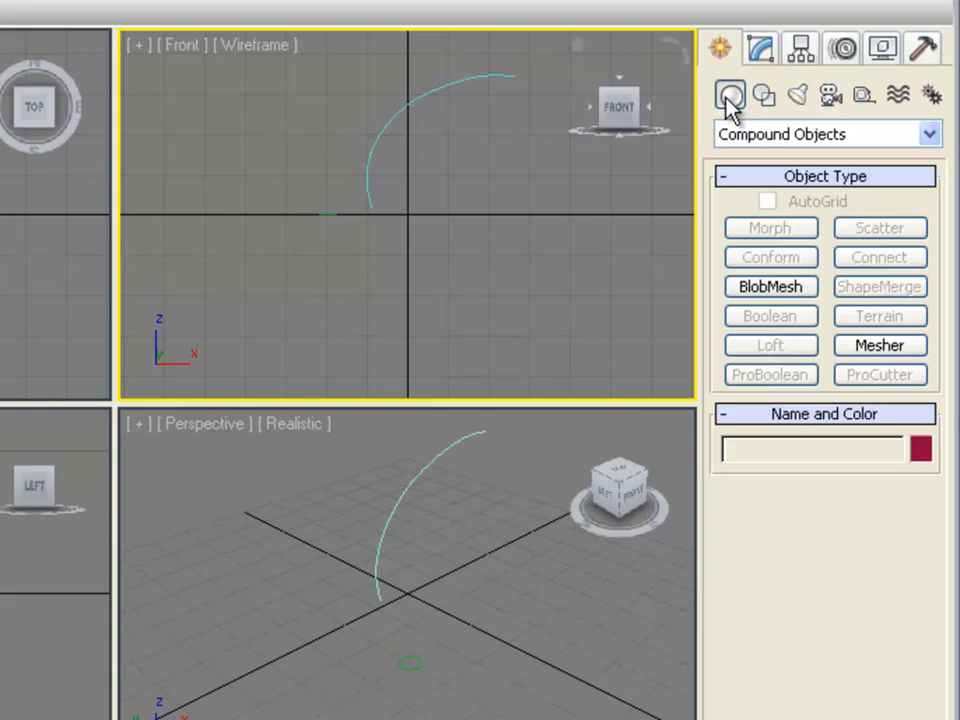
click(820, 135)
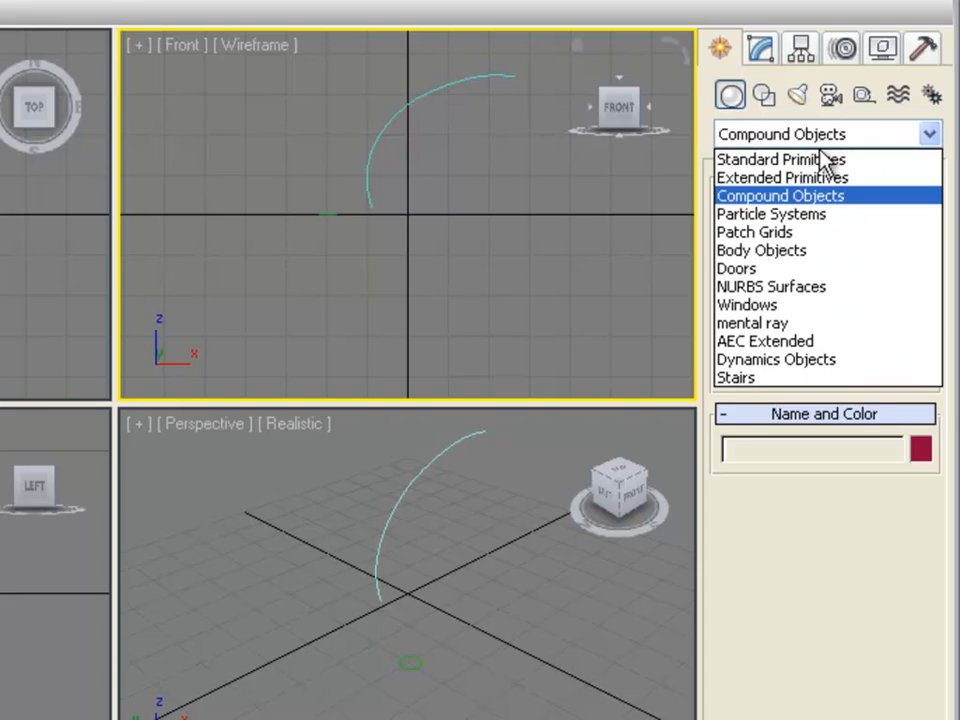
click(820, 196)
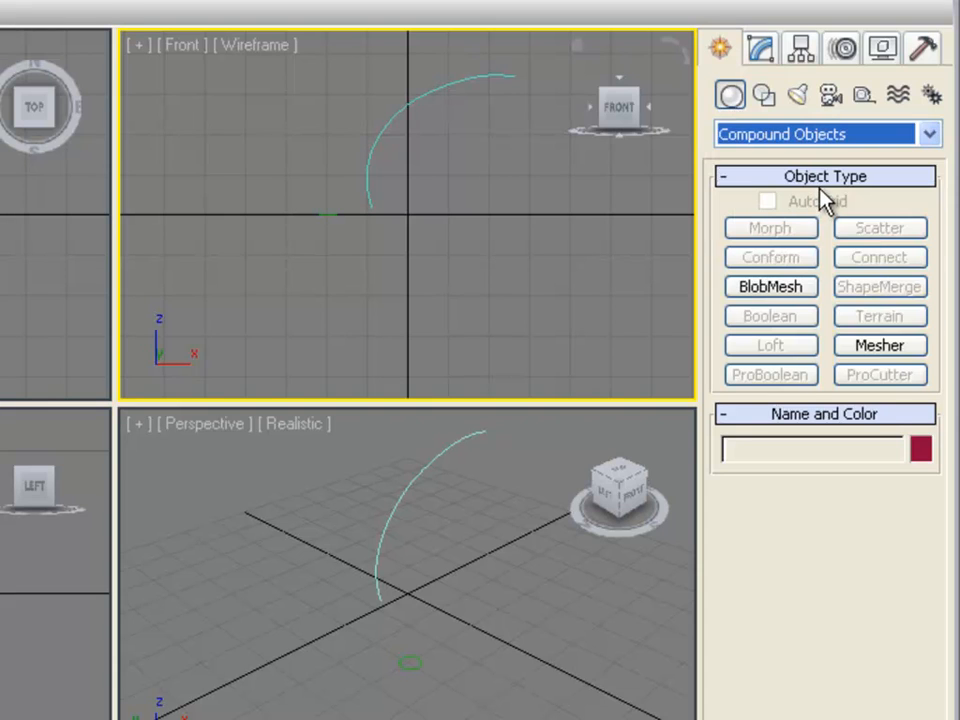
click(405, 103)
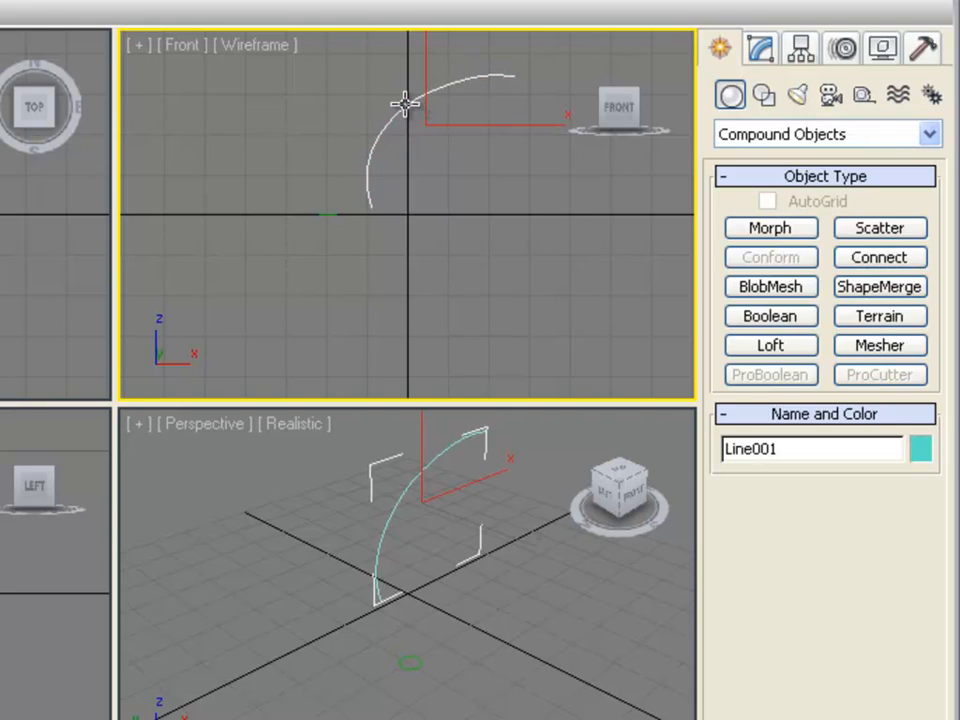
click(788, 352)
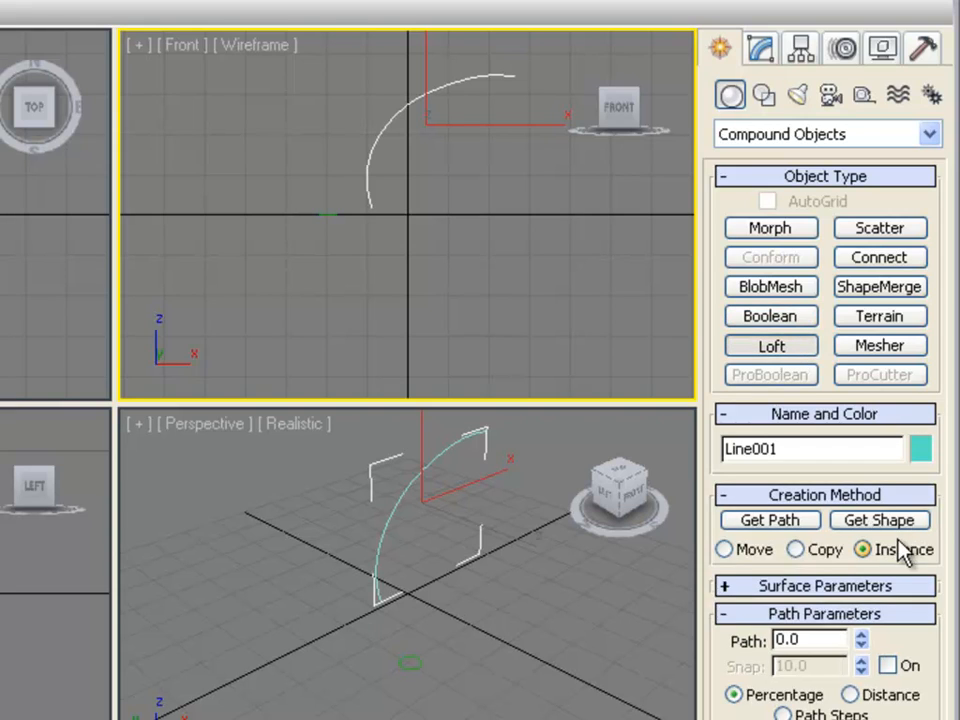
click(781, 498)
click(768, 495)
click(764, 495)
click(764, 495)
click(891, 524)
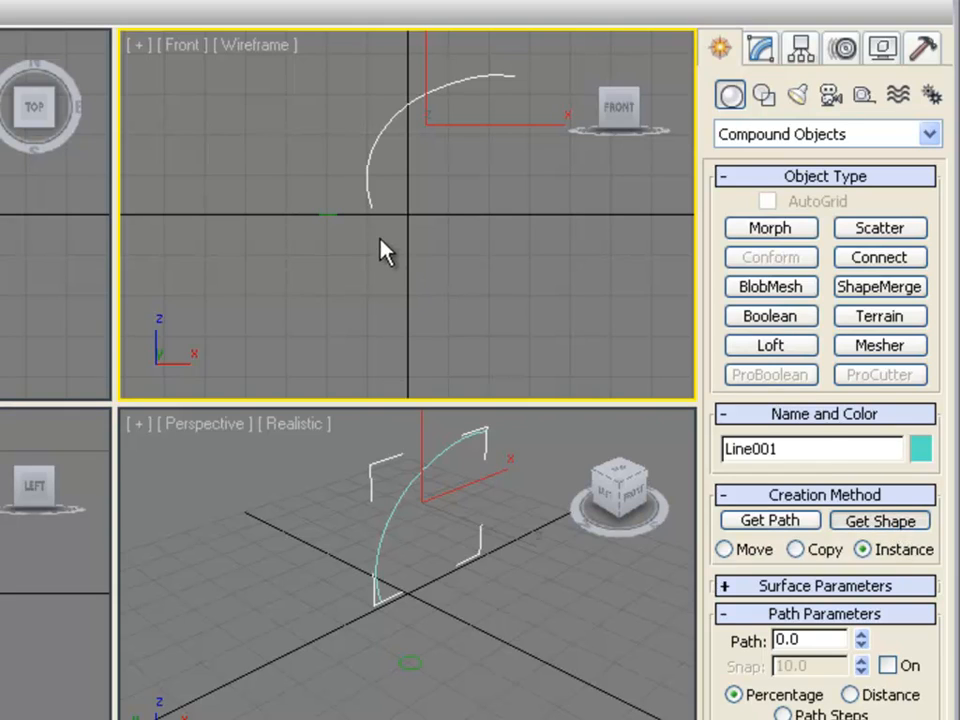
click(335, 213)
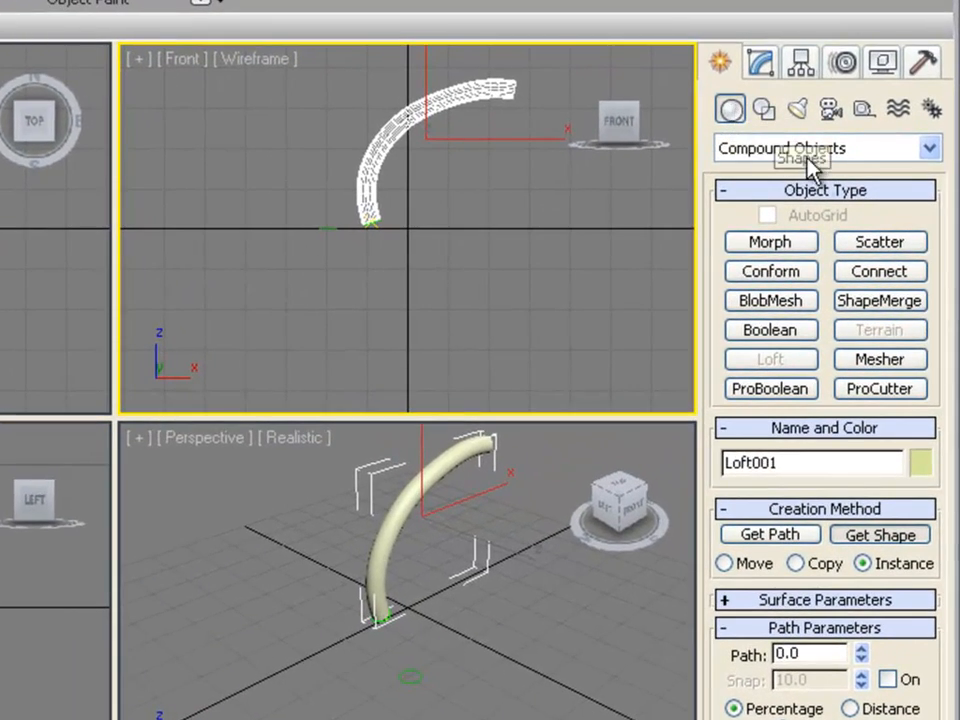
Step: Create a second circle of radius about 4 in the Top viewport
click(763, 110)
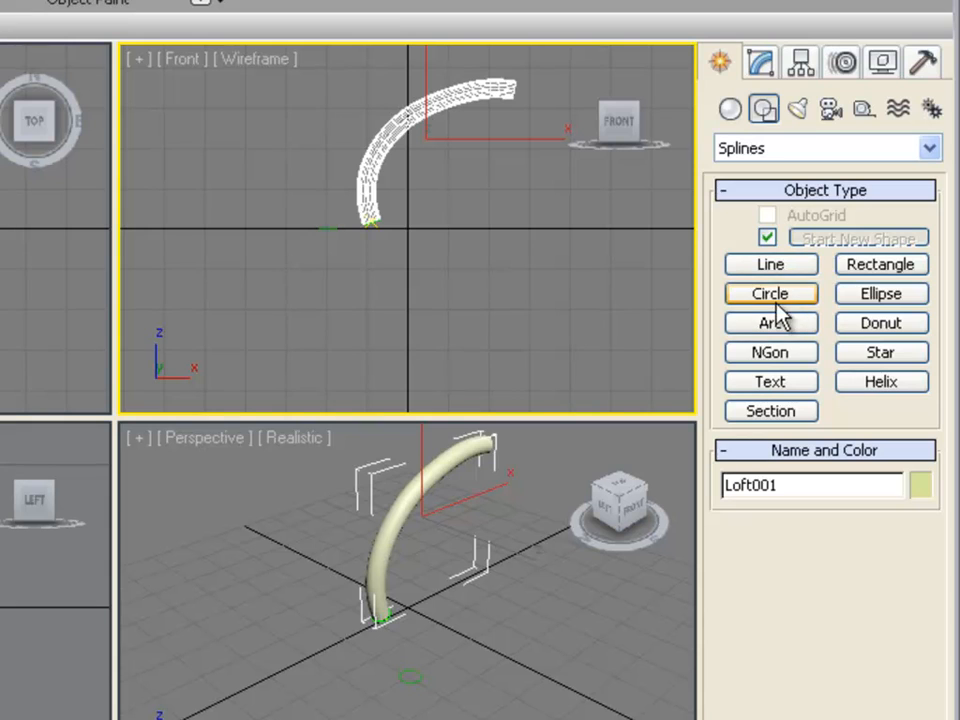
click(771, 314)
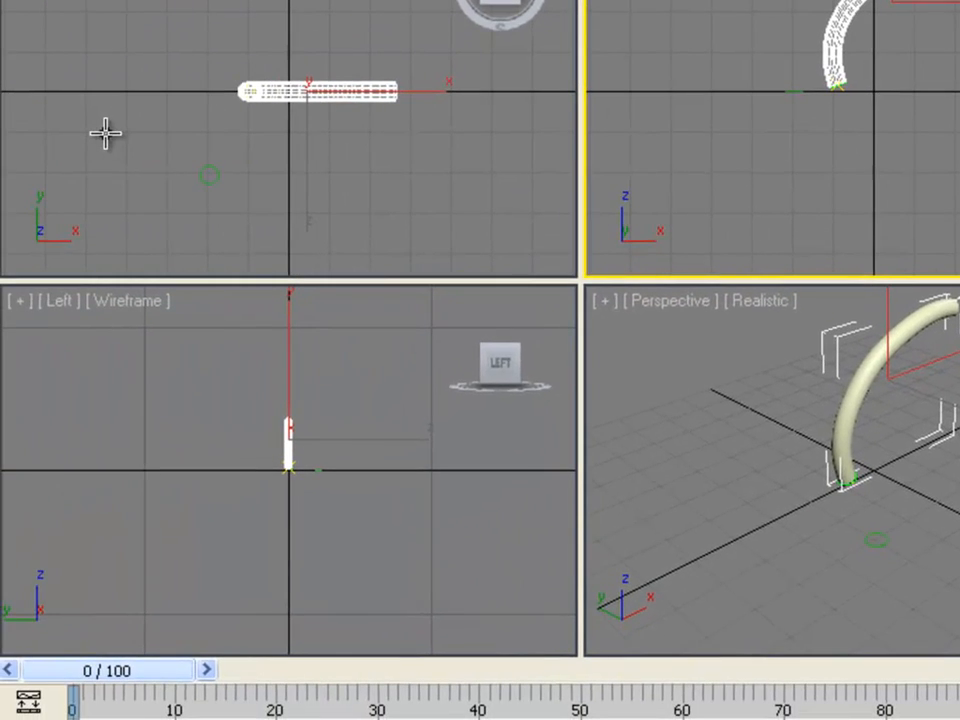
drag(105, 132, 93, 144)
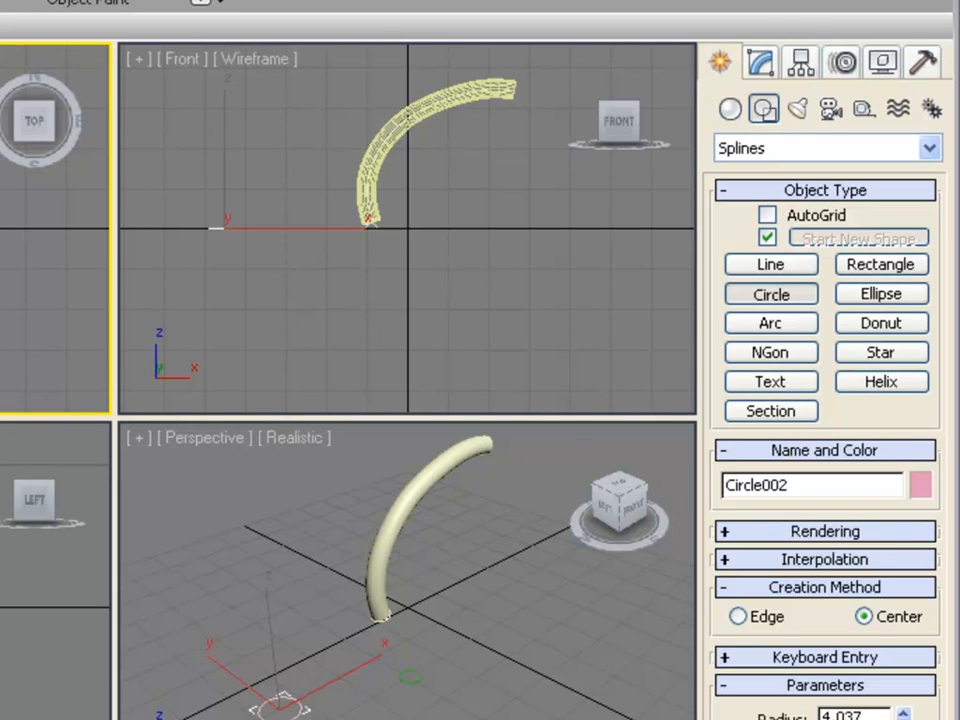
Step: Draw a second smooth curved line in the Left viewport, arcing up and to the right
click(56, 629)
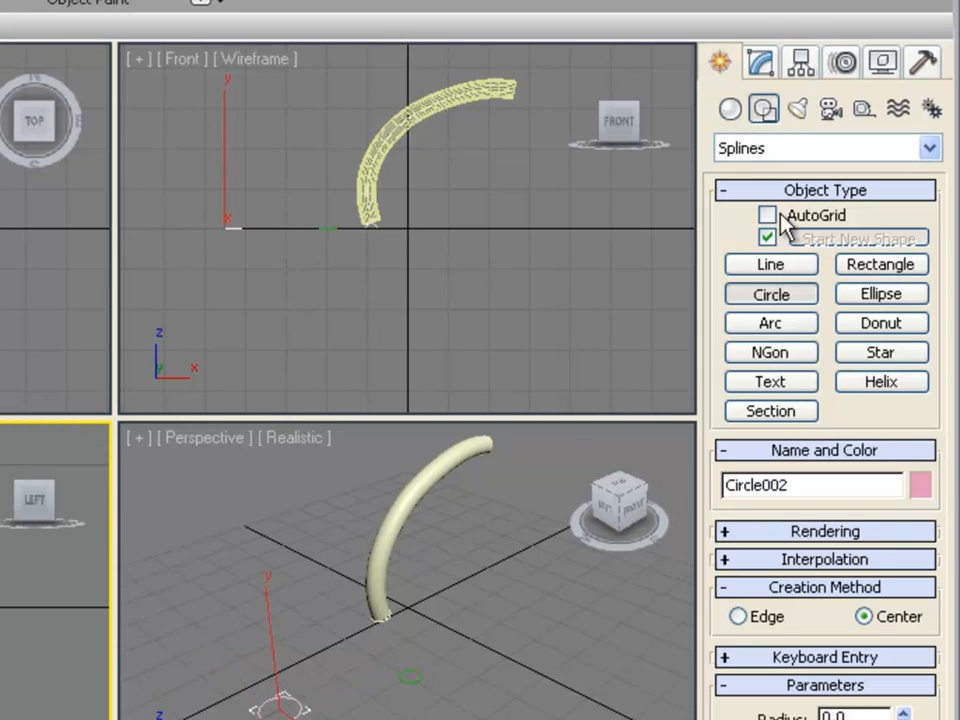
click(795, 268)
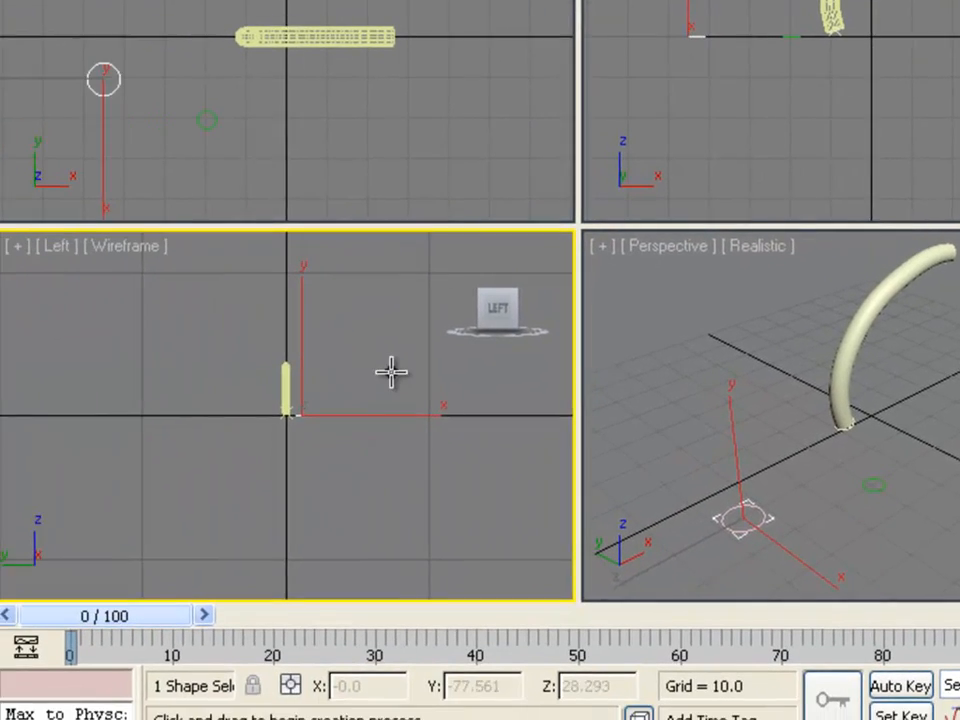
click(364, 371)
drag(375, 300, 403, 261)
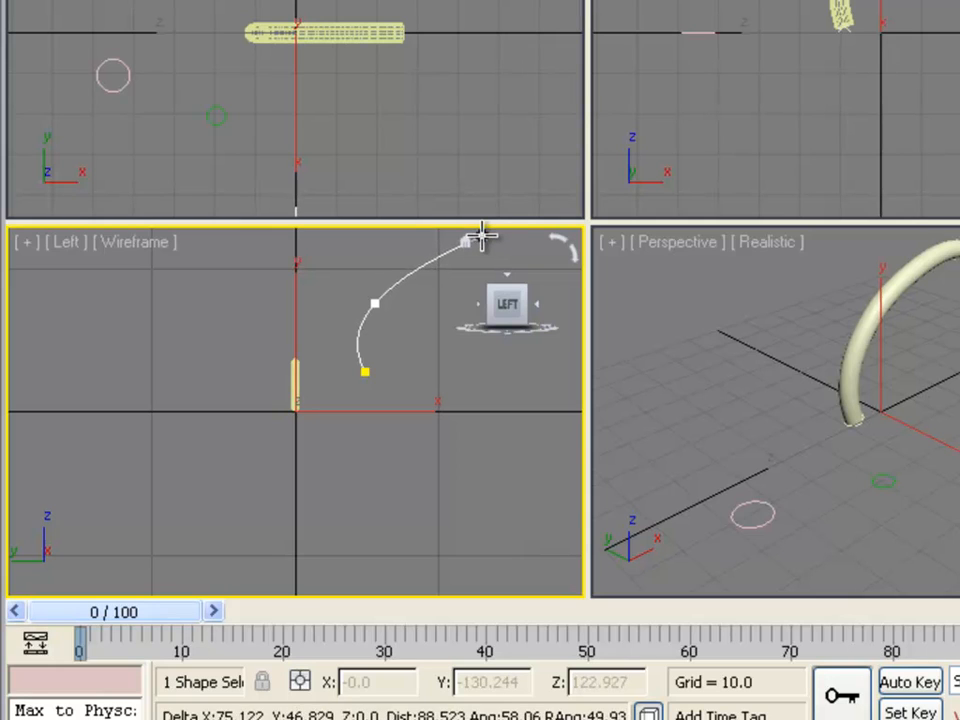
click(486, 236)
right_click(497, 236)
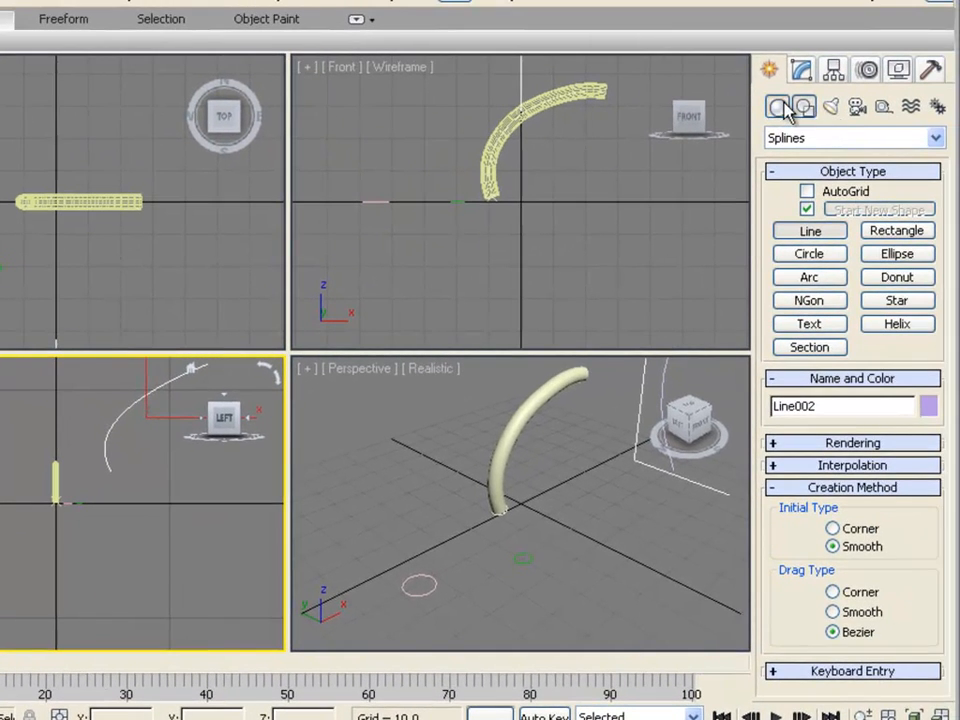
Step: Loft the second circle along the second curved line
click(784, 106)
click(849, 137)
click(848, 140)
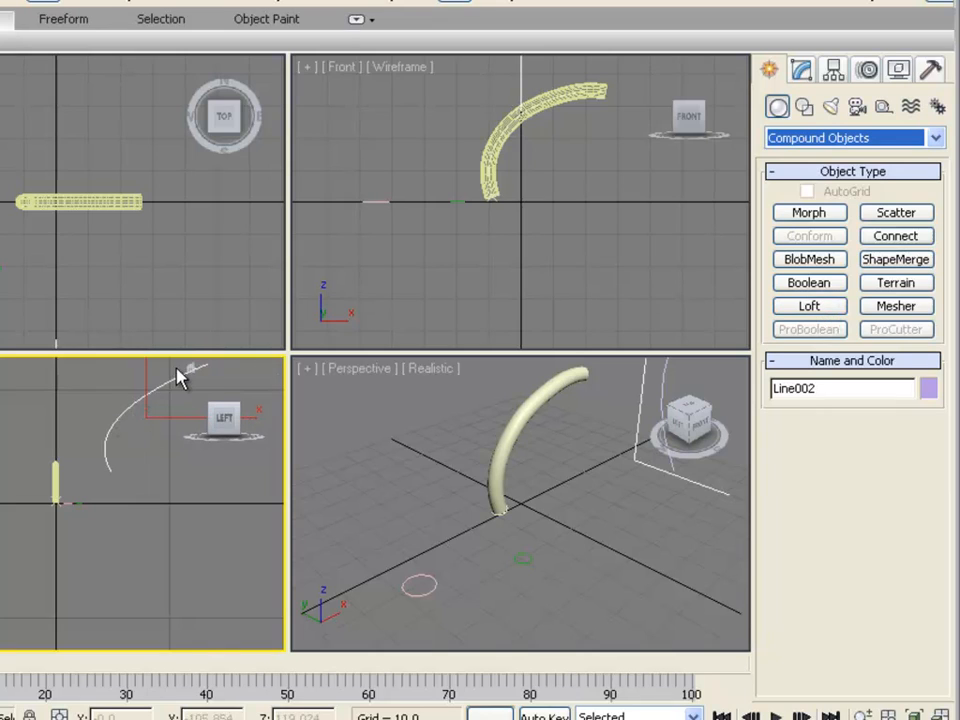
click(818, 309)
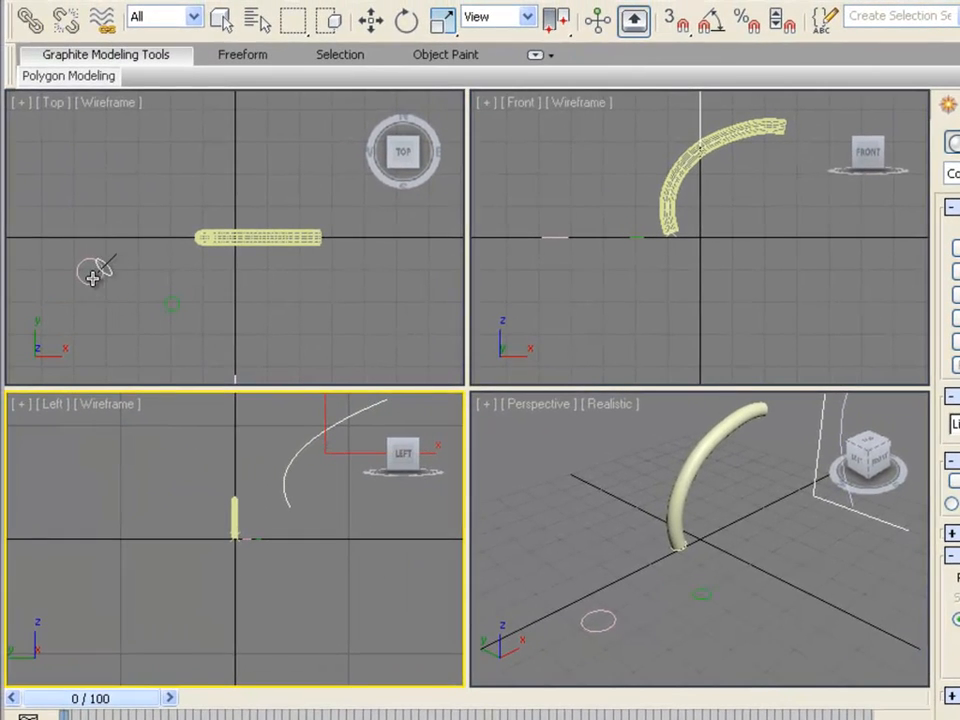
click(95, 281)
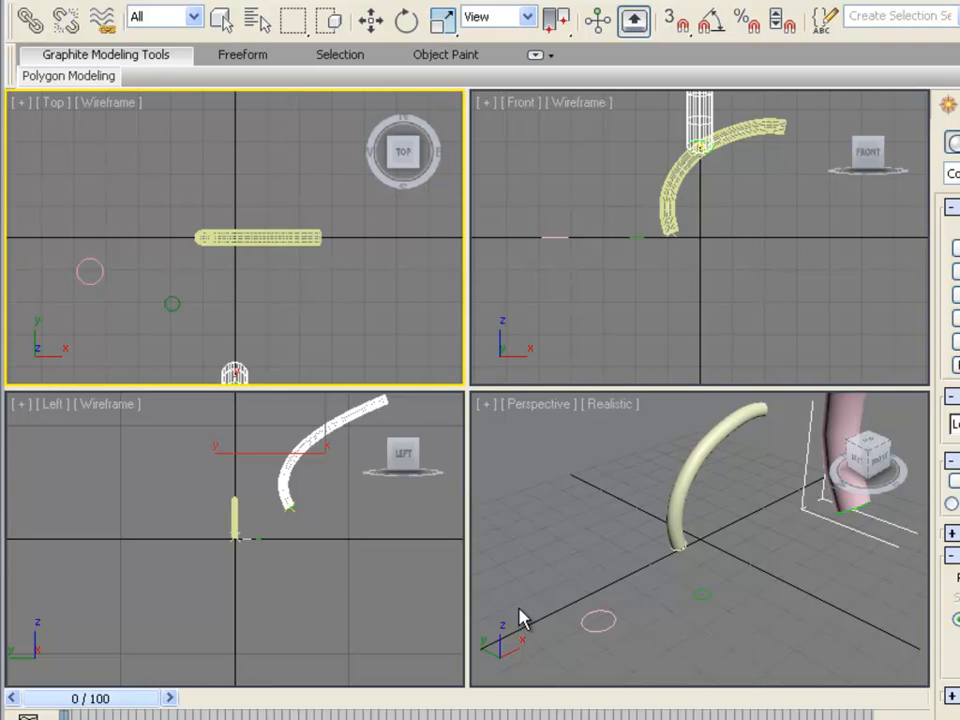
Step: Create a circle of radius about 3.9 in the Perspective viewport of a new scene
right_click(805, 590)
alt+middle_drag(804, 596, 707, 621)
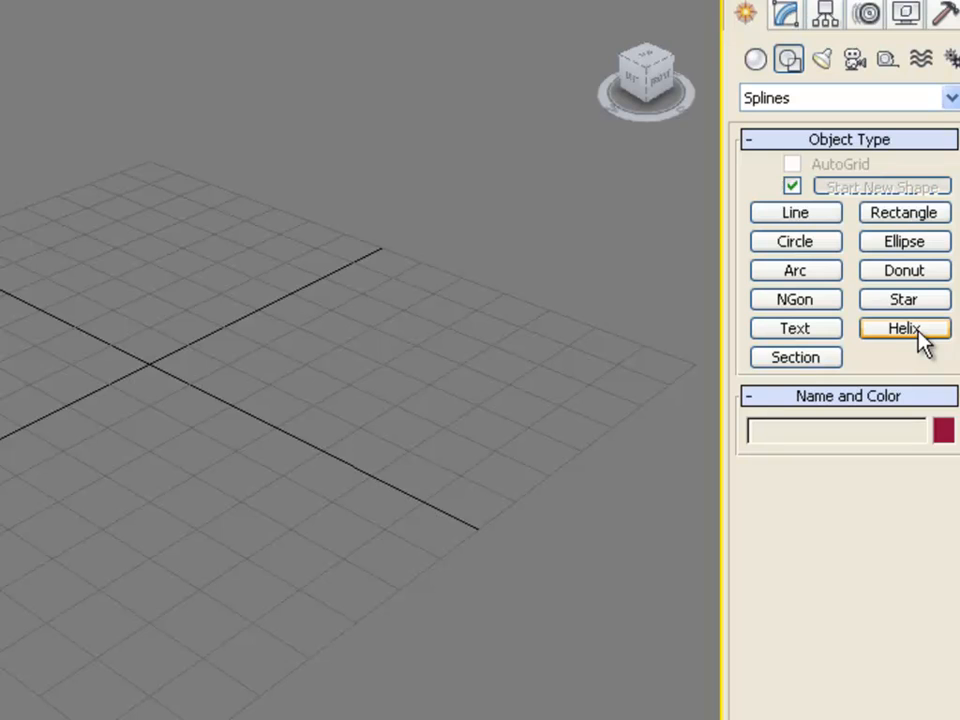
click(752, 248)
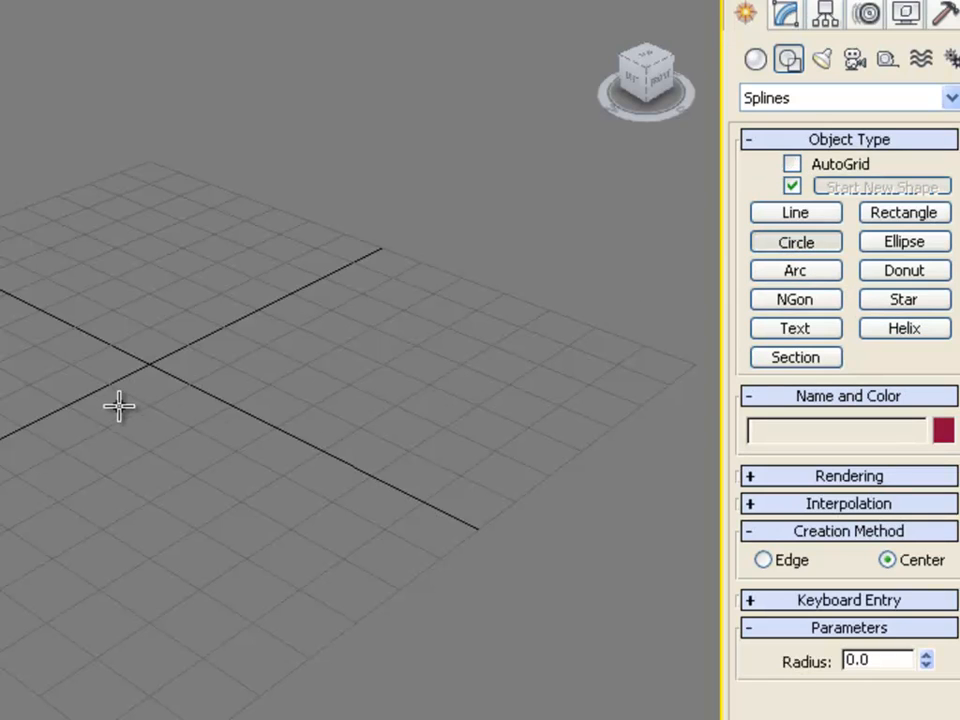
drag(94, 403, 72, 406)
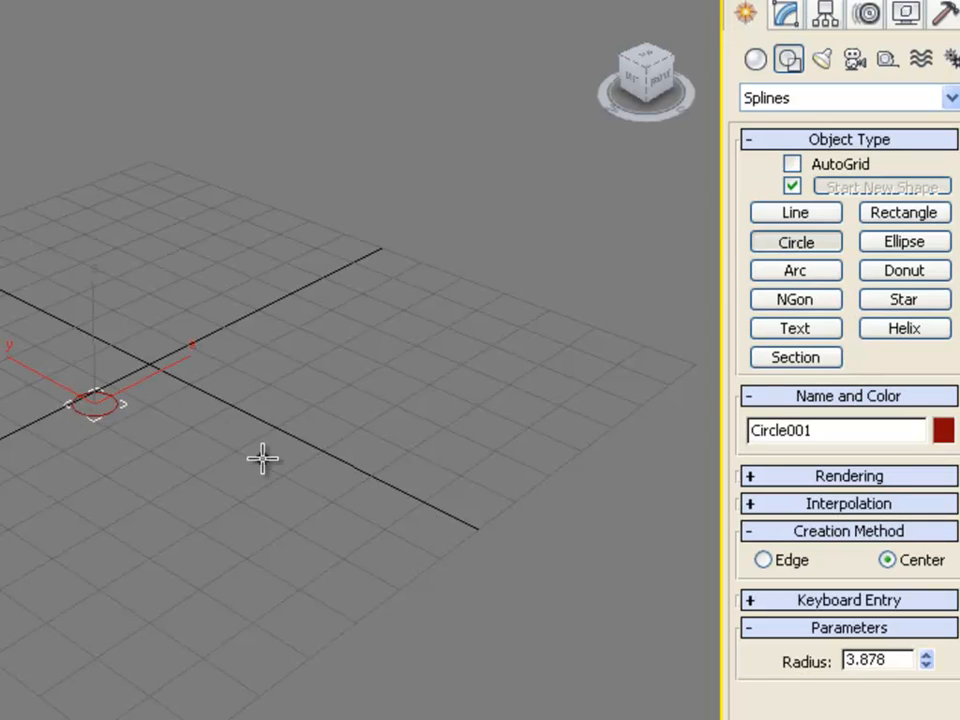
Step: Draw a tapering helix in the Perspective viewport beside the circle
click(905, 329)
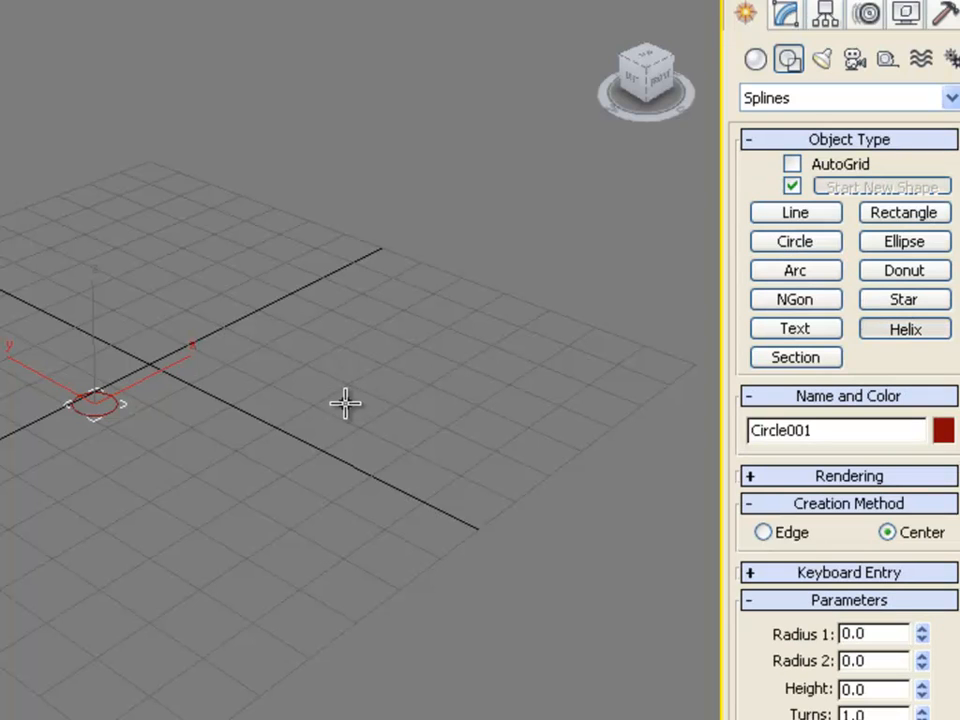
drag(334, 399, 336, 345)
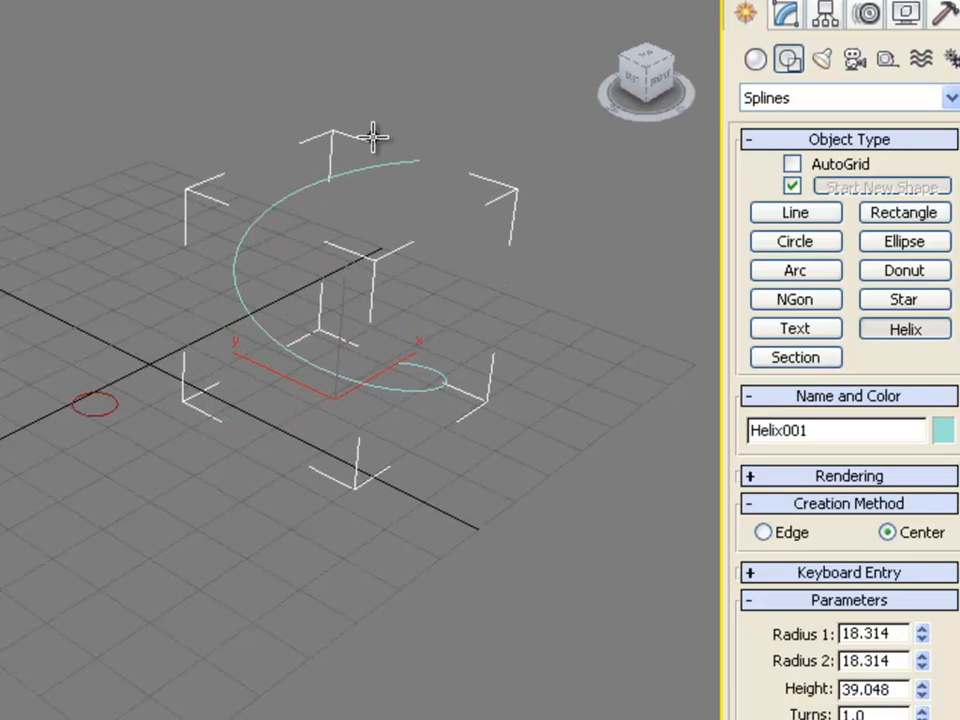
click(373, 137)
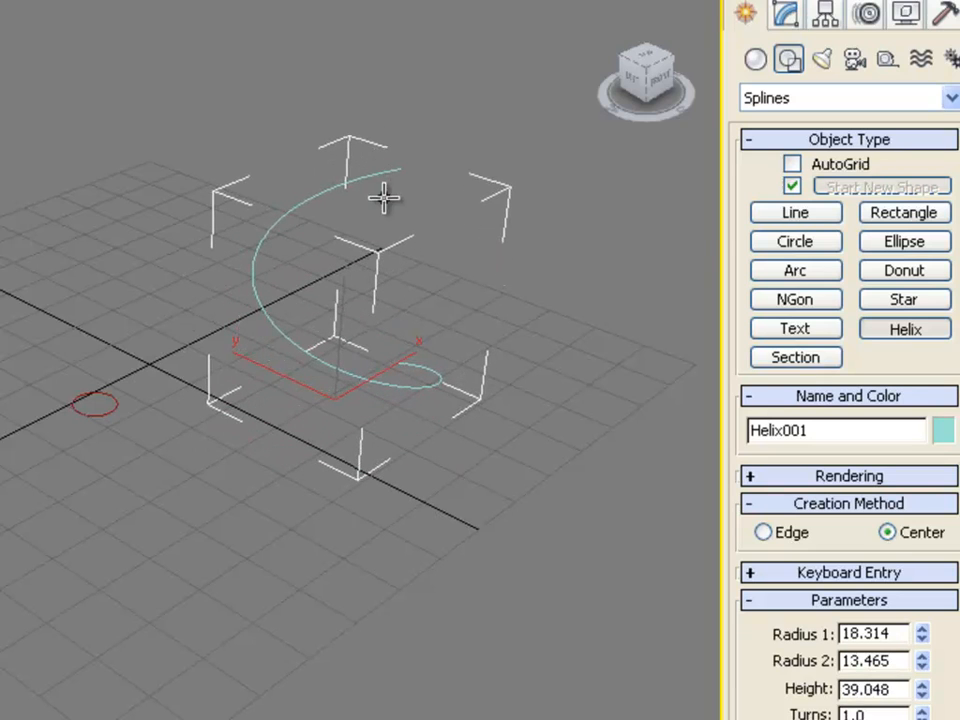
click(391, 222)
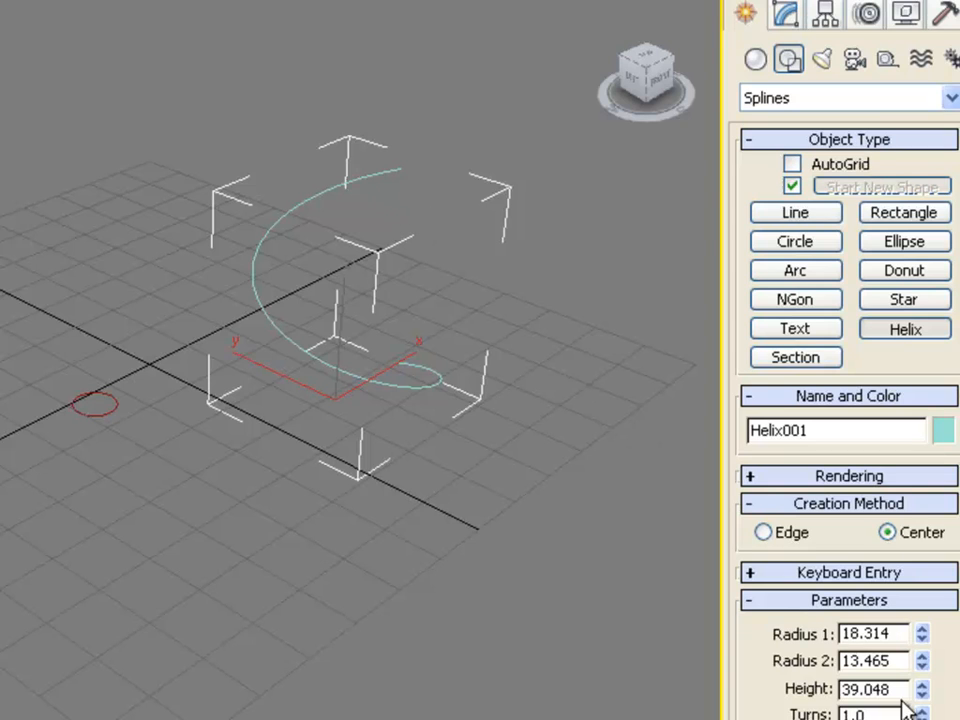
Step: Set the helix's Radius 1 to 20, Radius 2 to 14, Turns to 10 and Height to 75
click(896, 633)
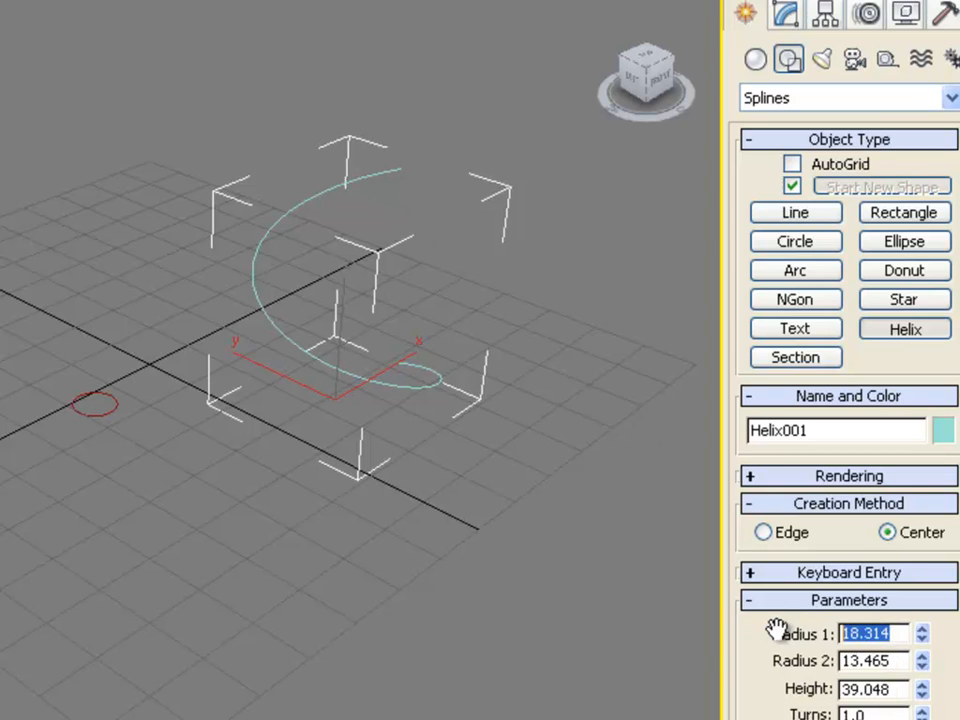
text(20)
key(Tab)
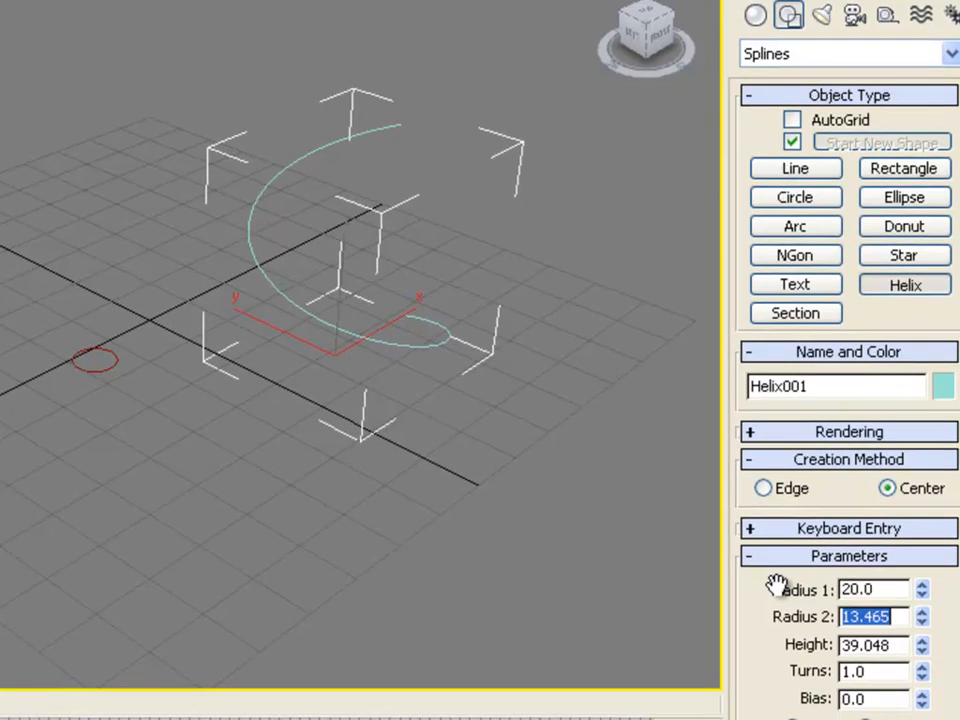
text(14)
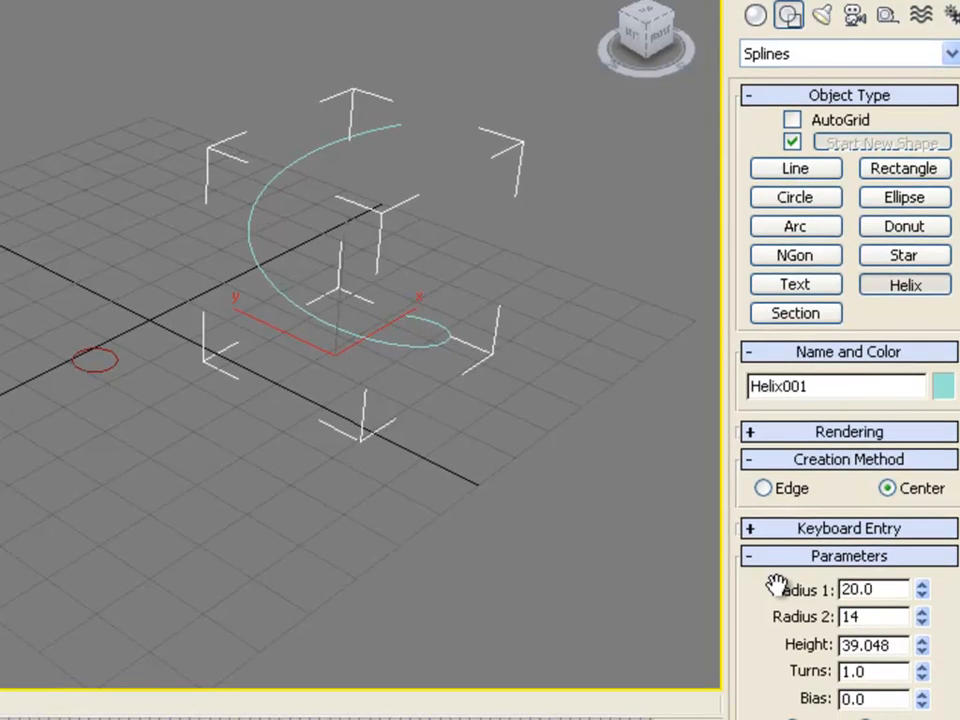
key(Tab)
text(40)
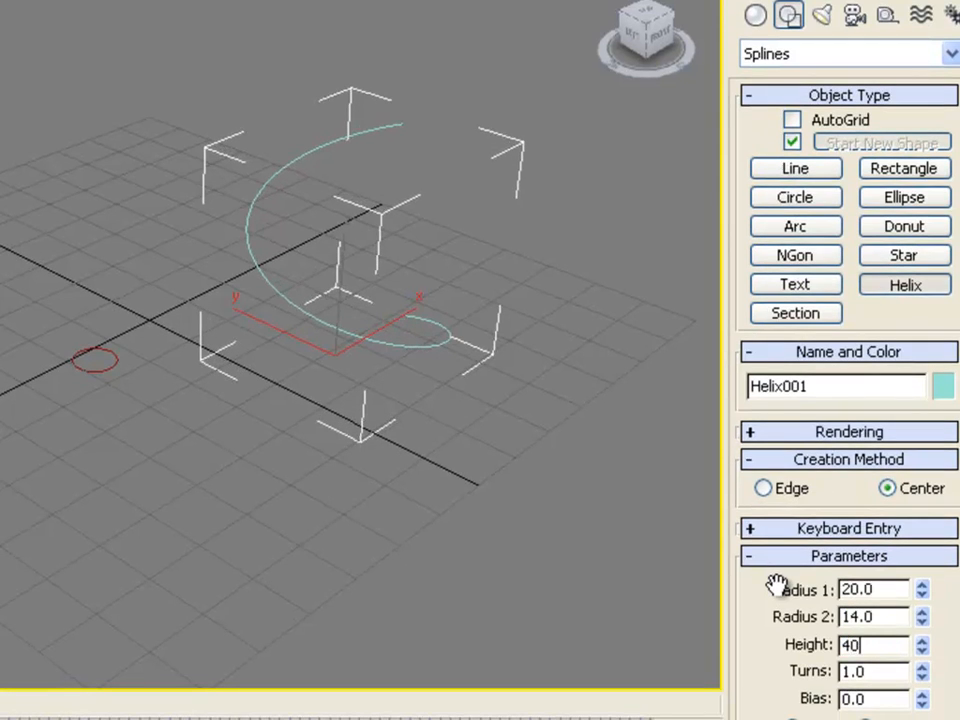
key(Tab)
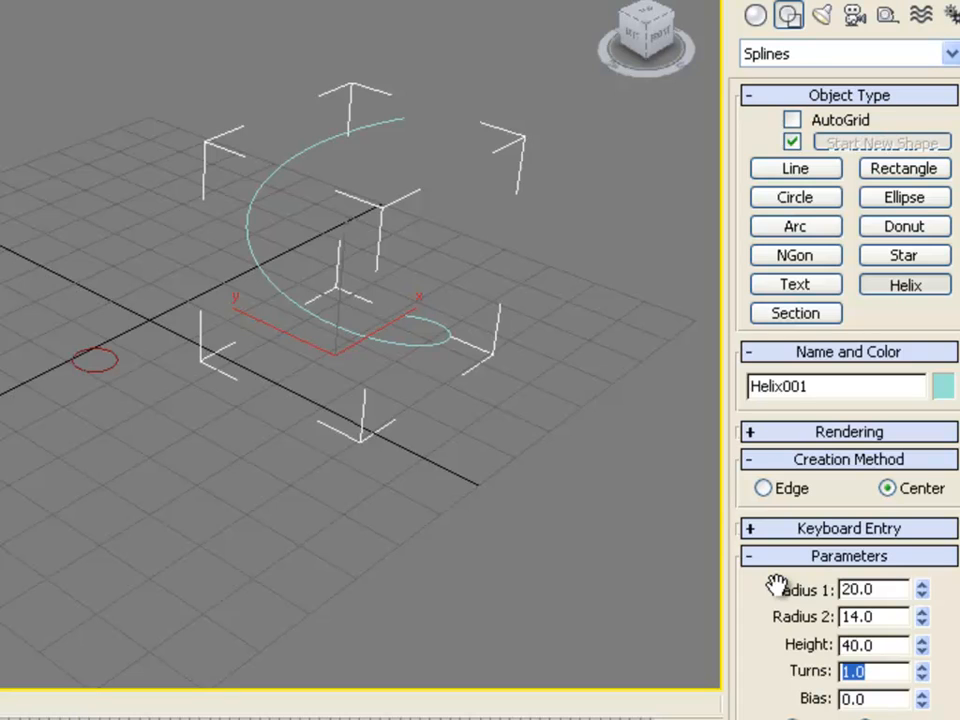
text(10)
key(Return)
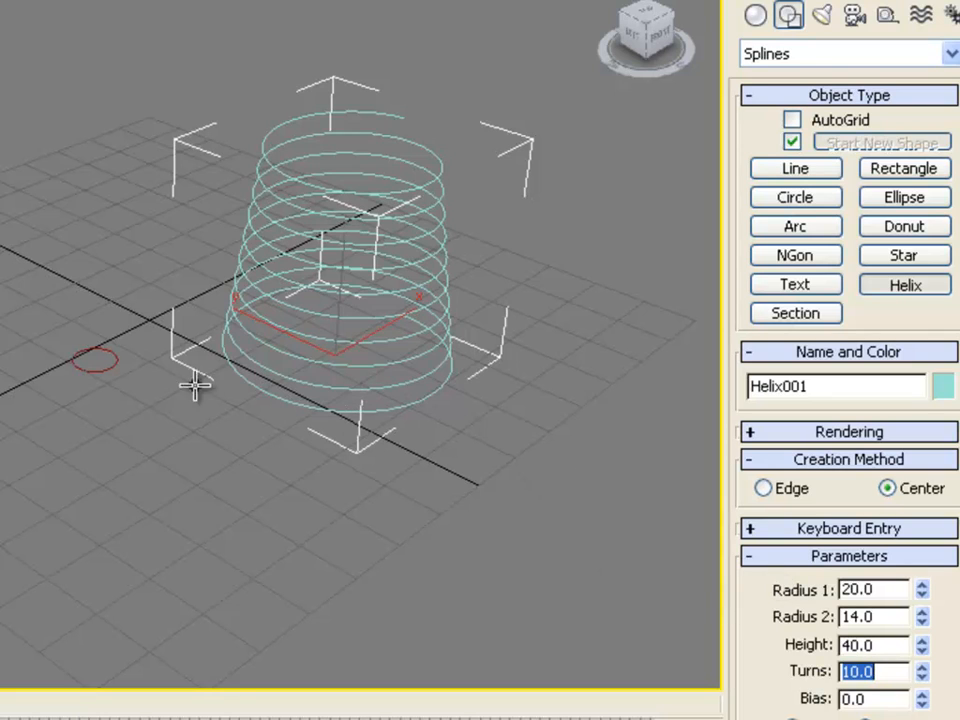
double_click(888, 646)
text(75)
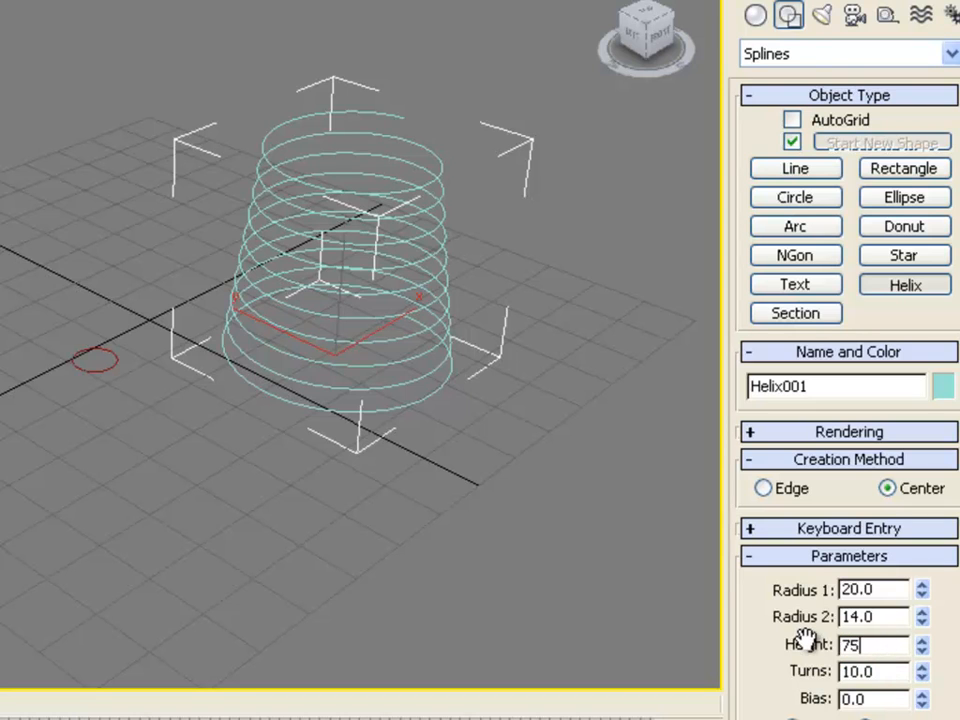
key(Return)
Step: Try lofting the circle along the helix with Compound Objects Loft, then undo the loft
middle_drag(497, 347, 521, 441)
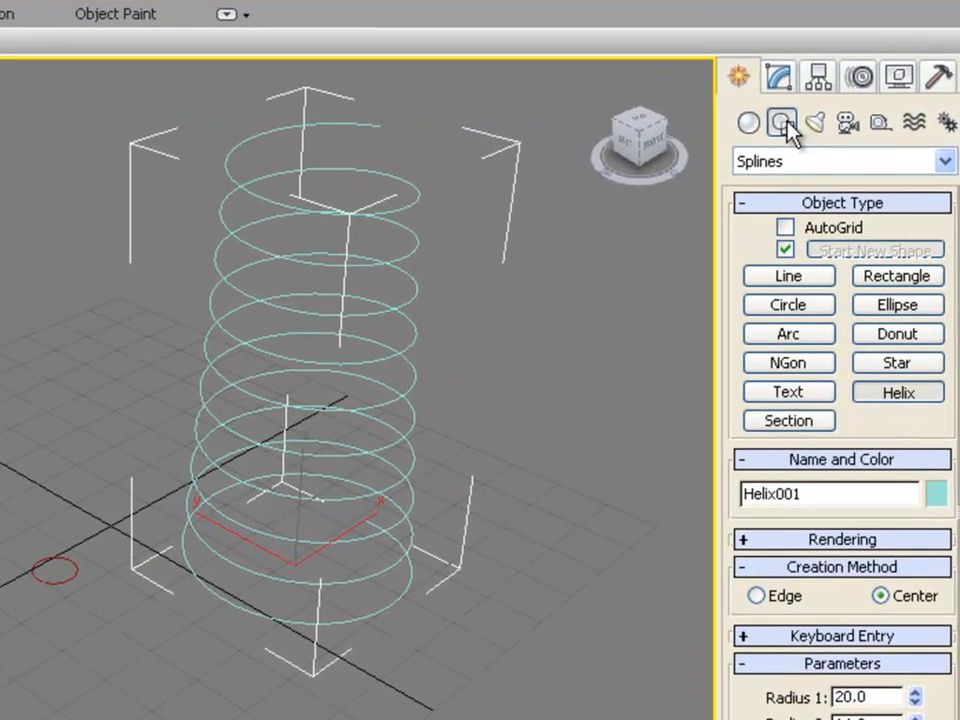
click(749, 122)
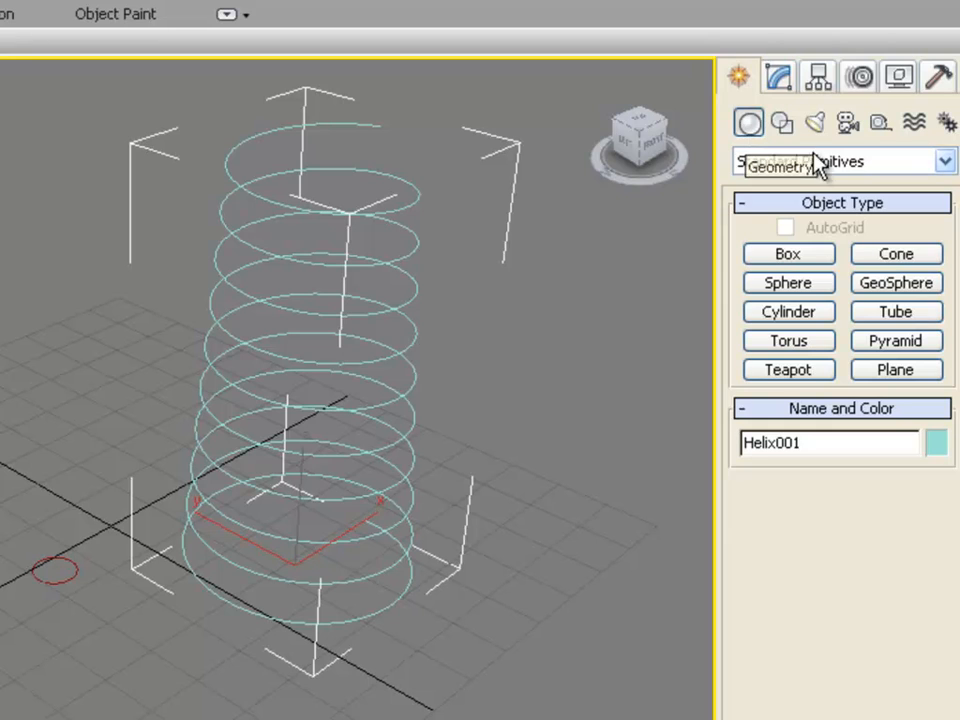
click(858, 166)
click(853, 222)
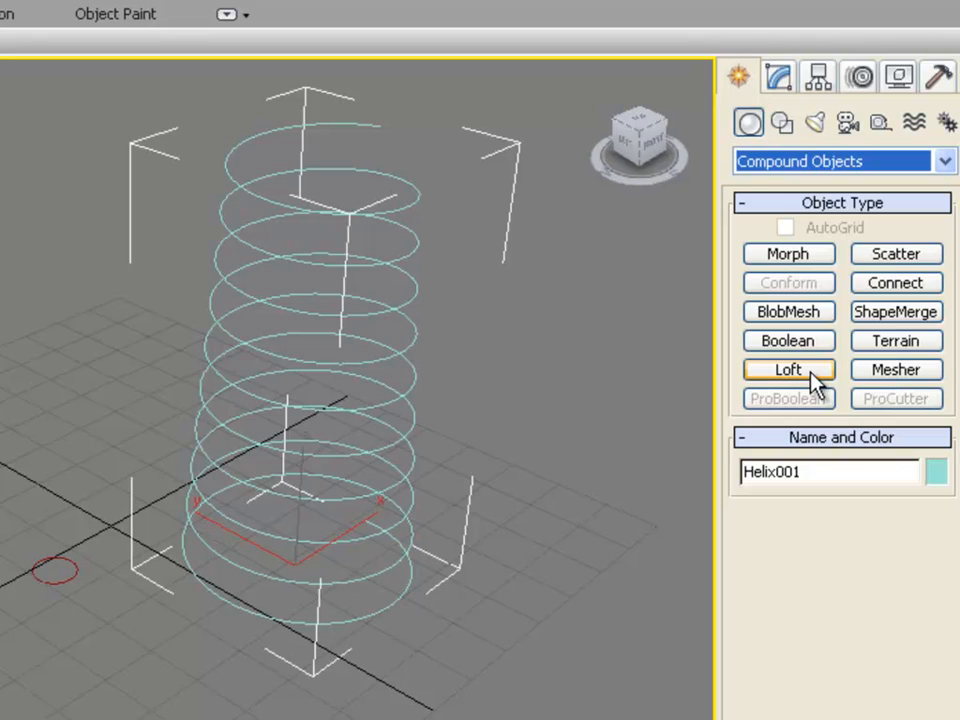
click(813, 380)
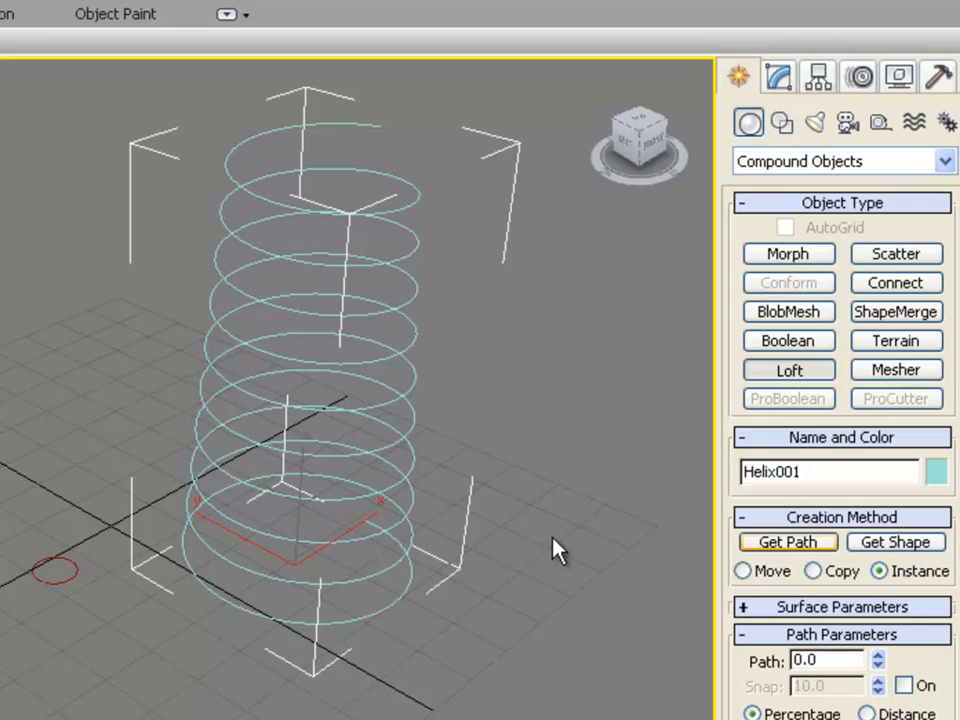
click(895, 543)
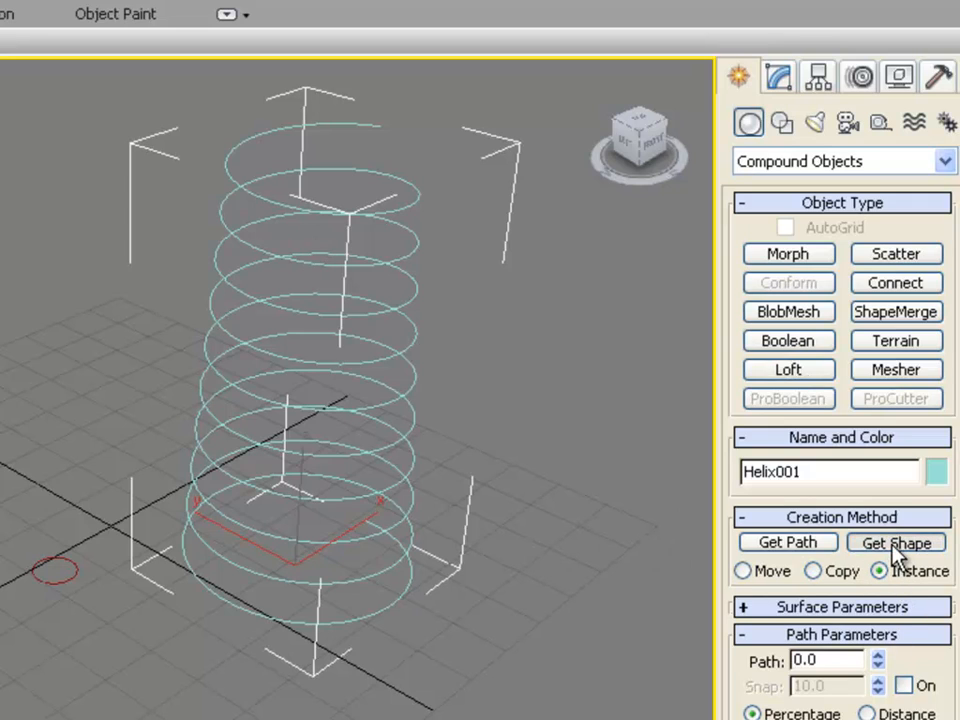
click(64, 574)
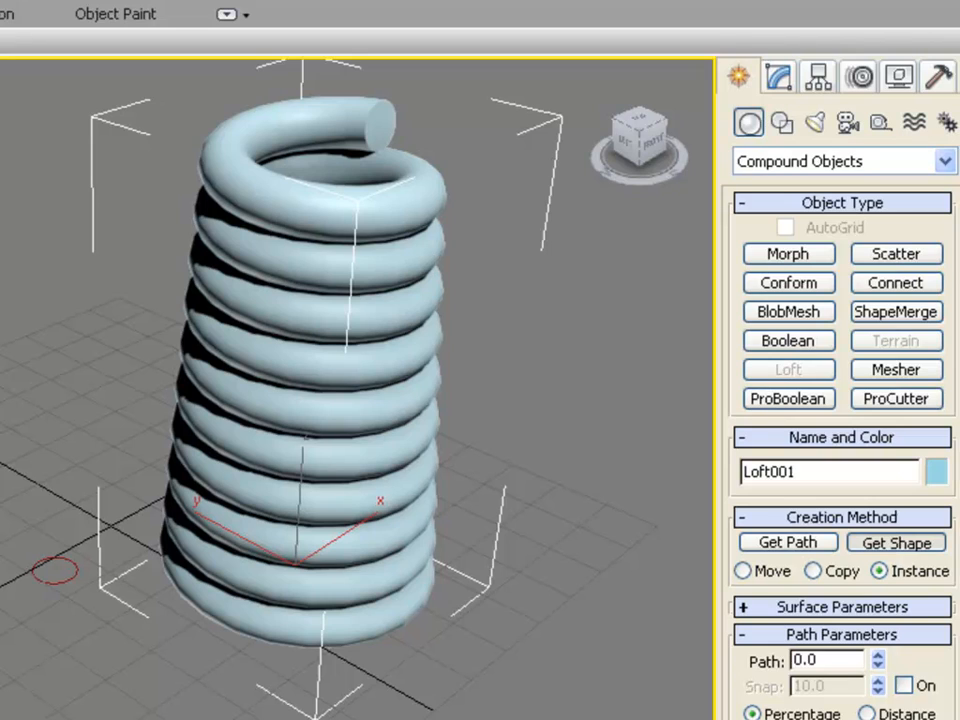
key(ctrl+z)
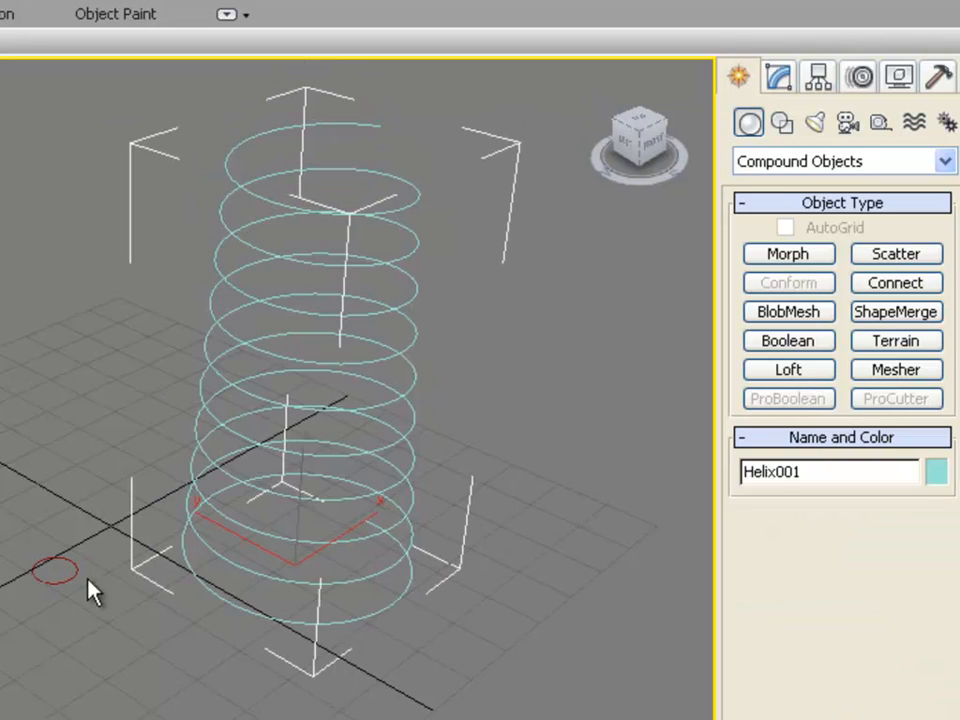
Step: Set the circle's radius to 1.5
click(65, 568)
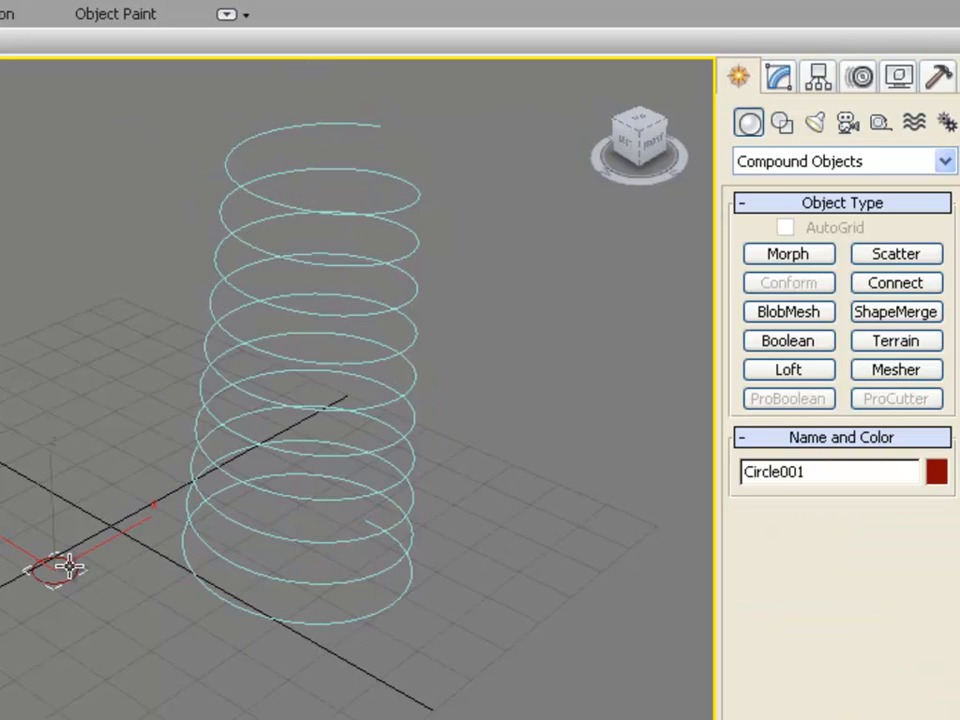
click(781, 82)
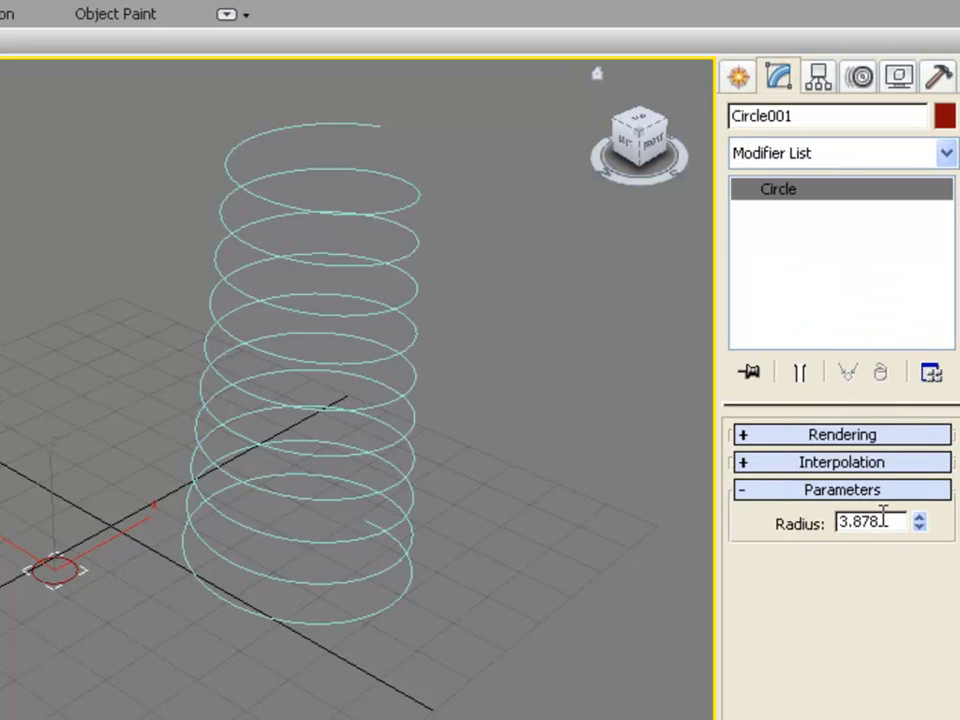
drag(881, 521, 782, 514)
text(1.5)
key(Return)
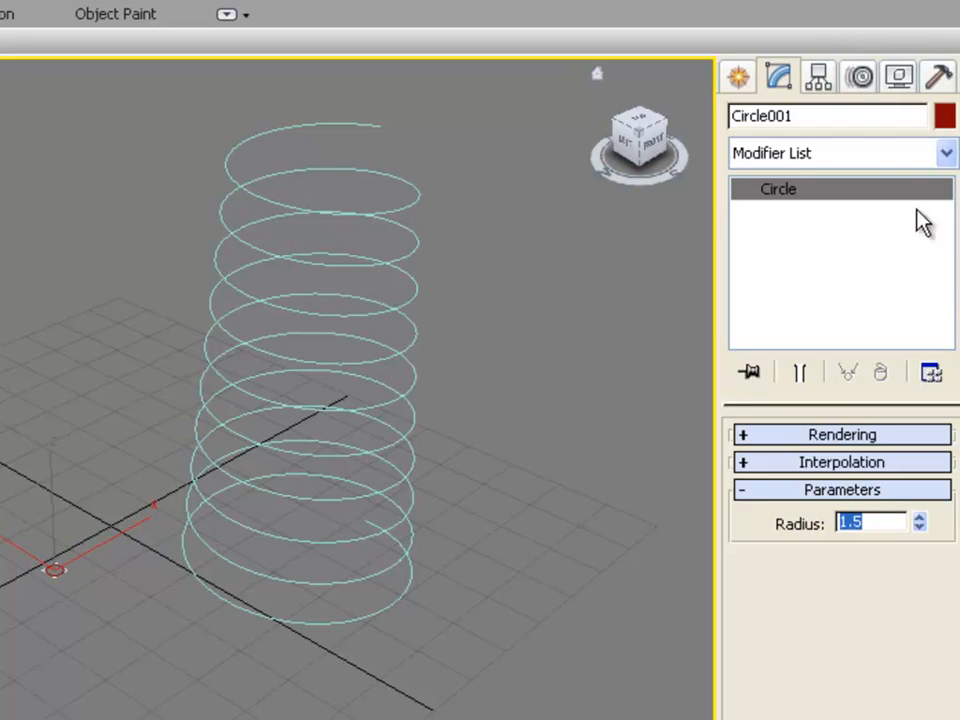
Step: Loft the circle along the helix path to create a spring
click(742, 80)
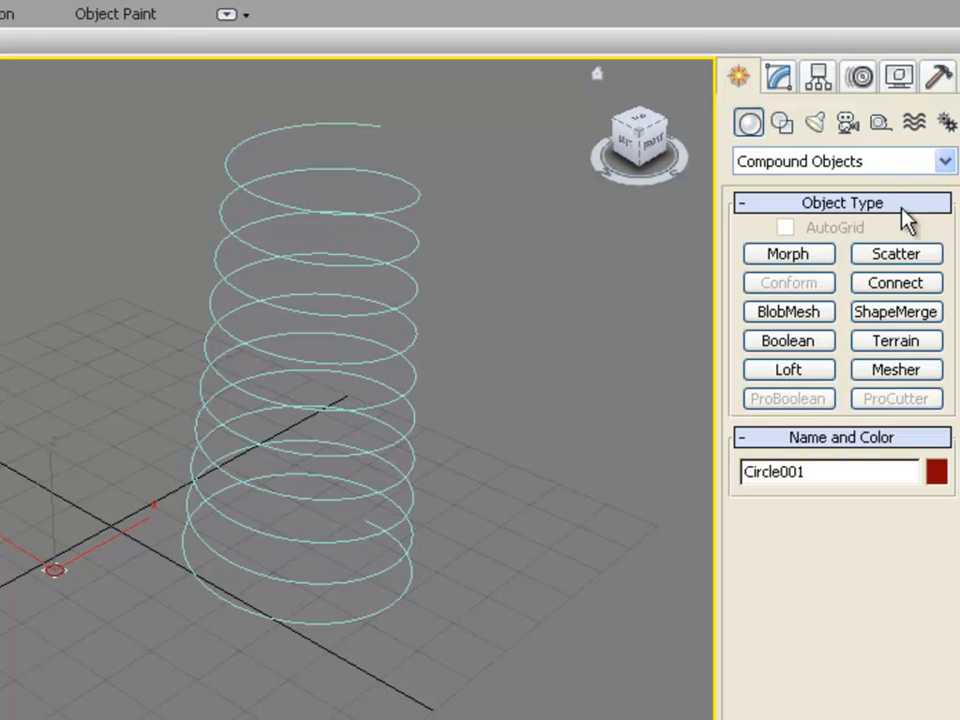
click(818, 374)
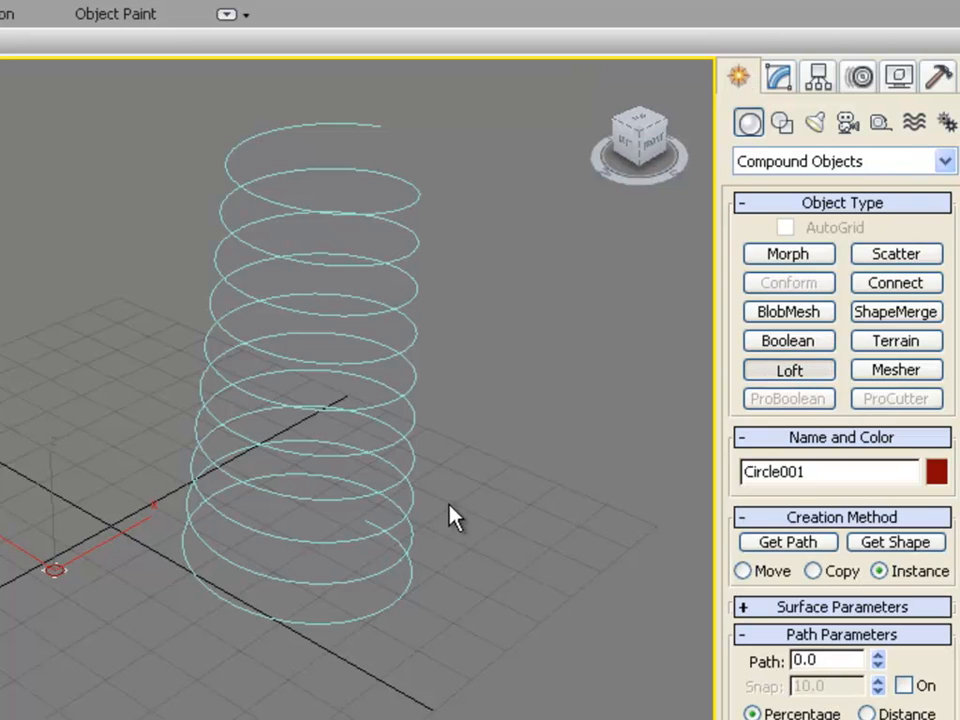
right_click(349, 296)
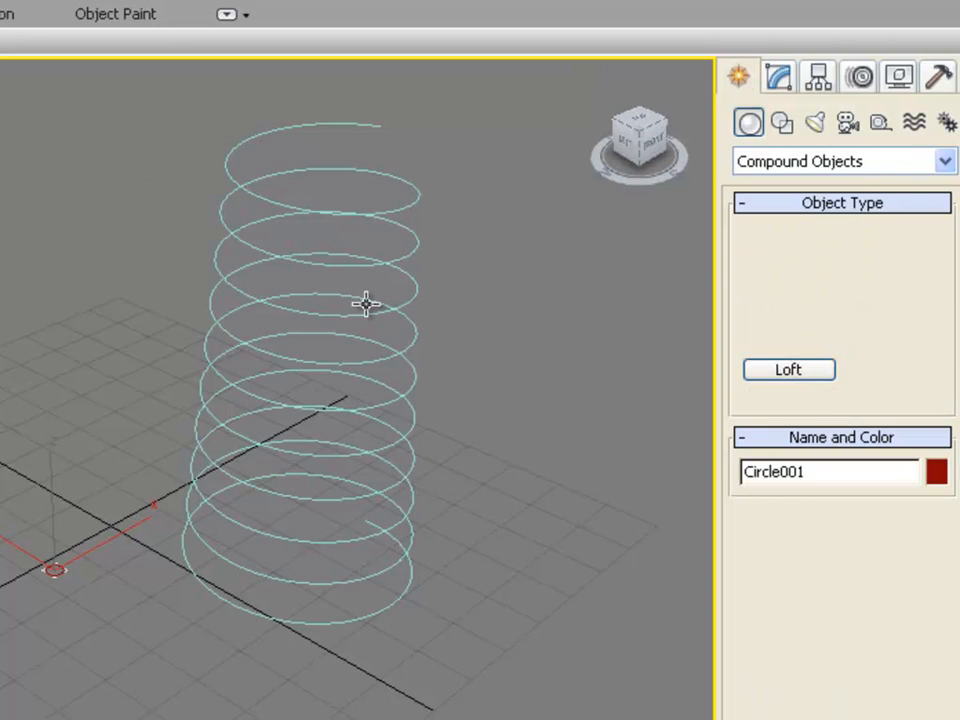
click(364, 313)
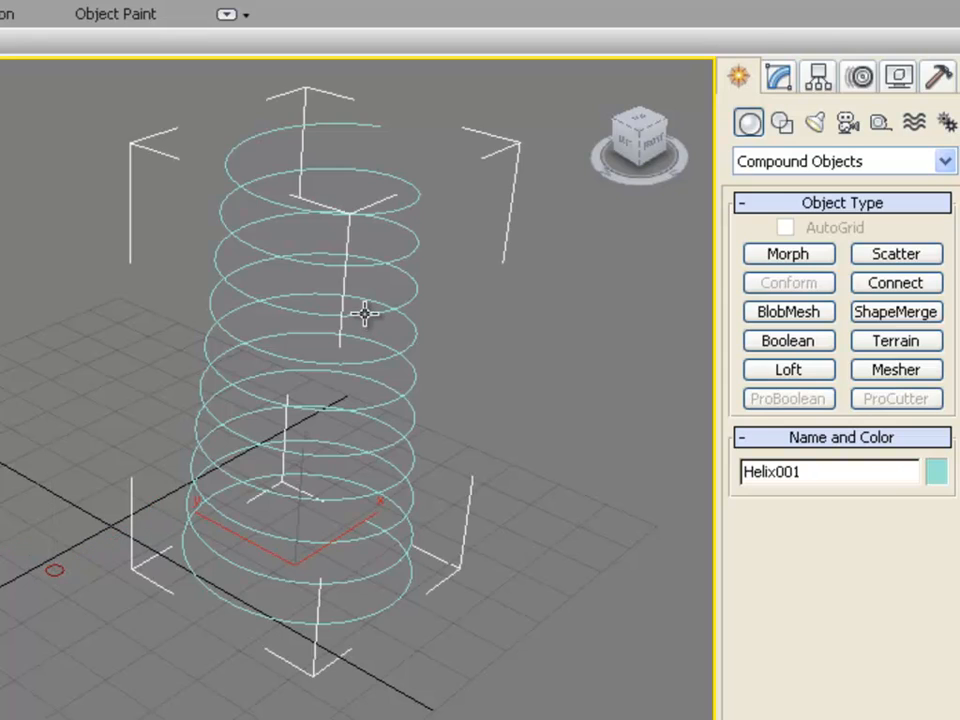
click(823, 371)
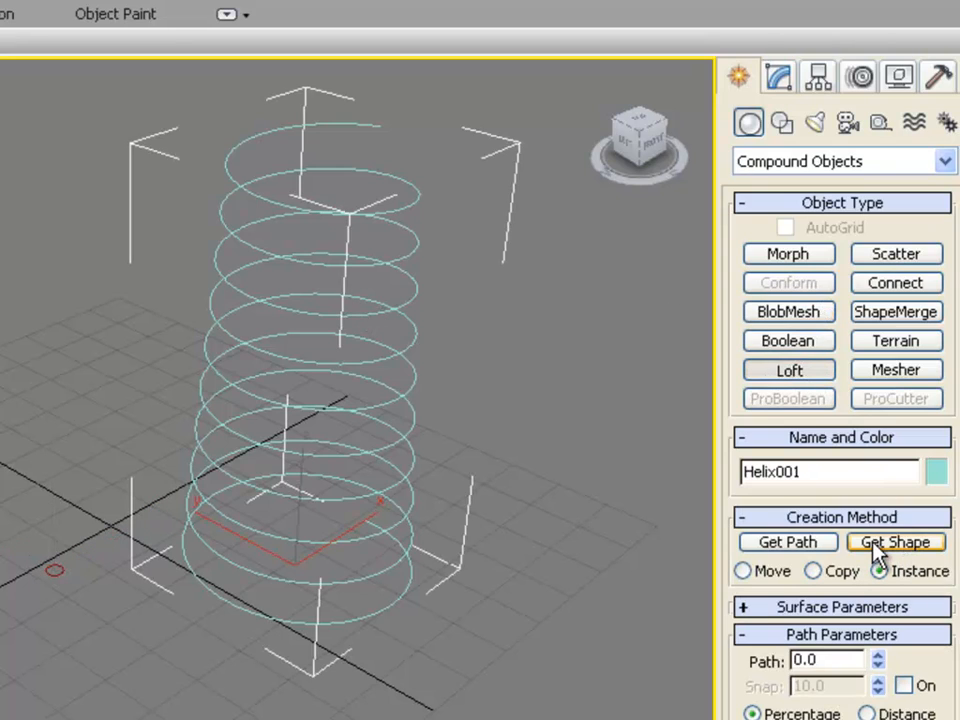
click(874, 548)
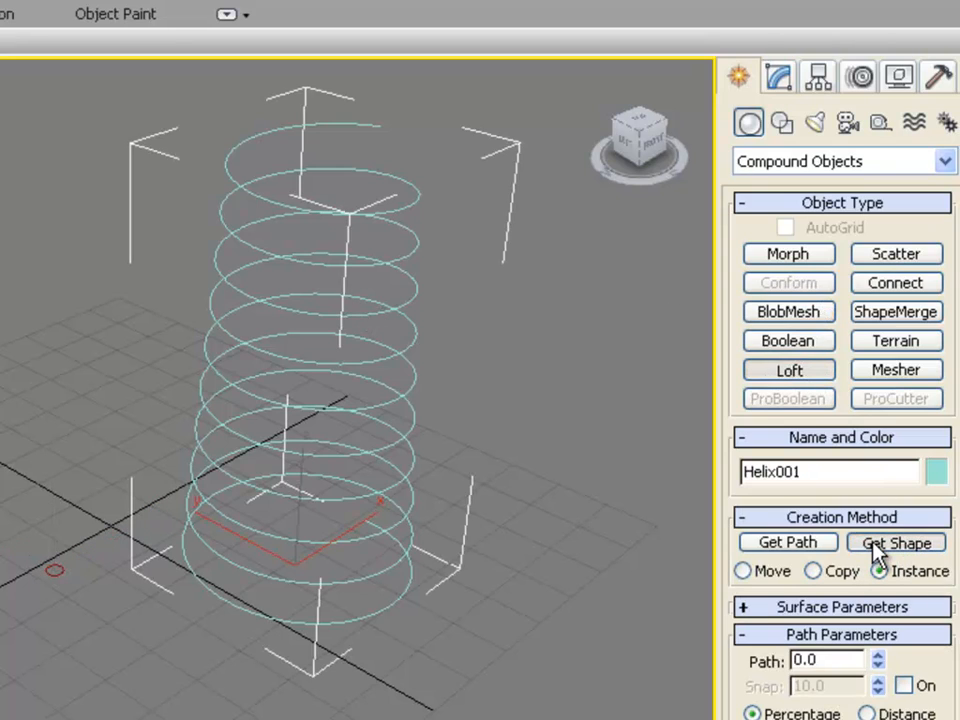
click(59, 573)
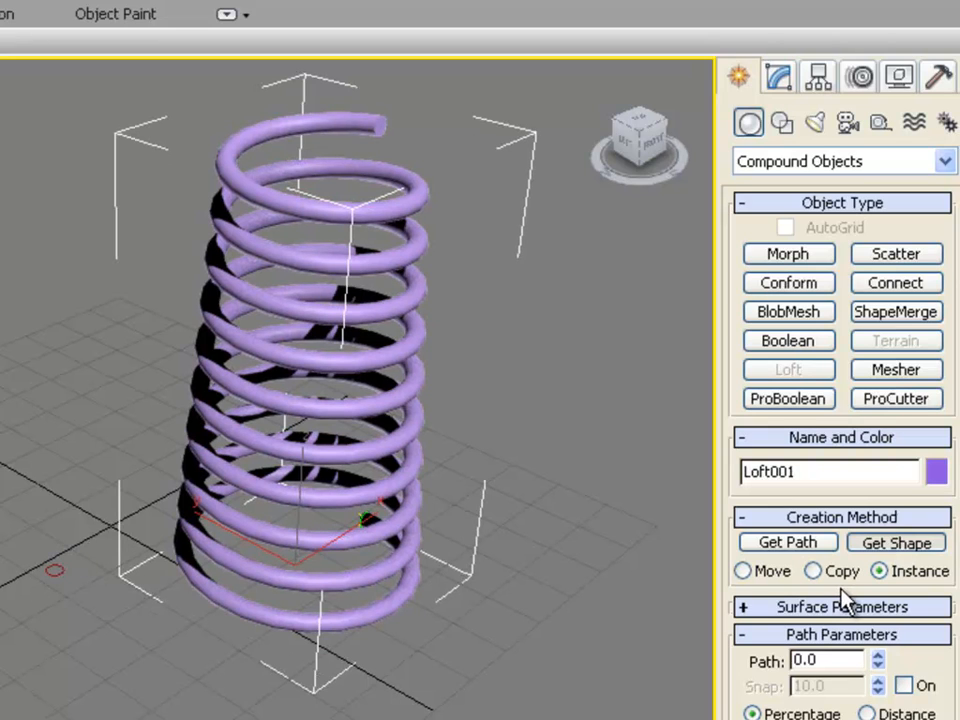